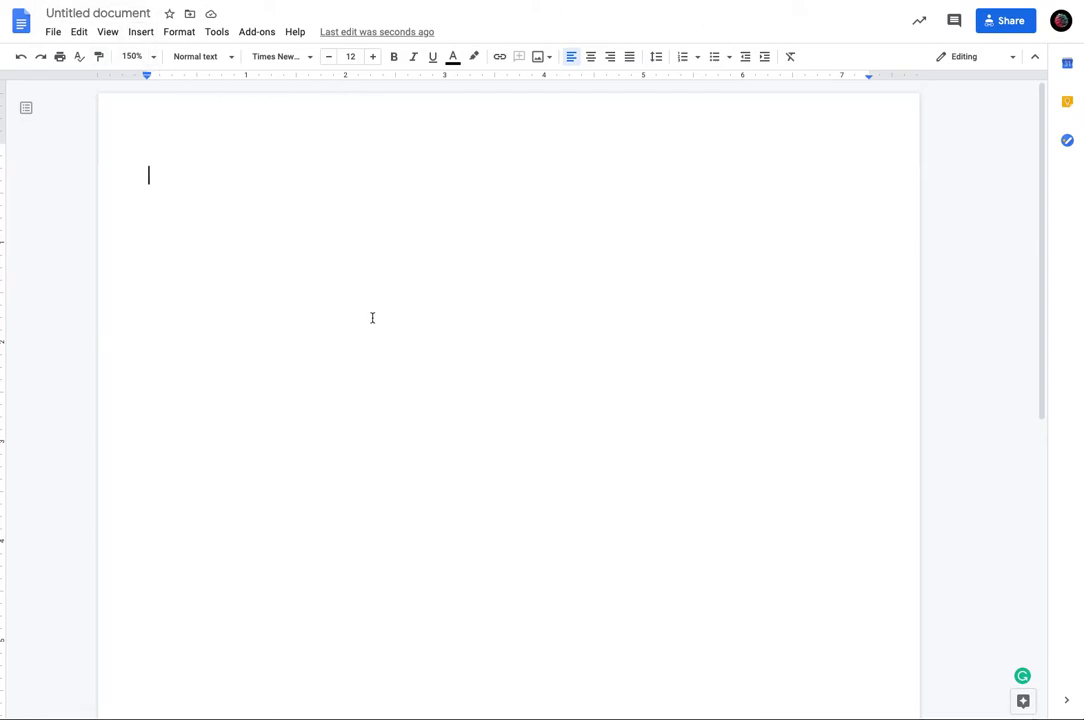
Step: Rename the untitled document as "Mini Essay"
left_click(87, 12)
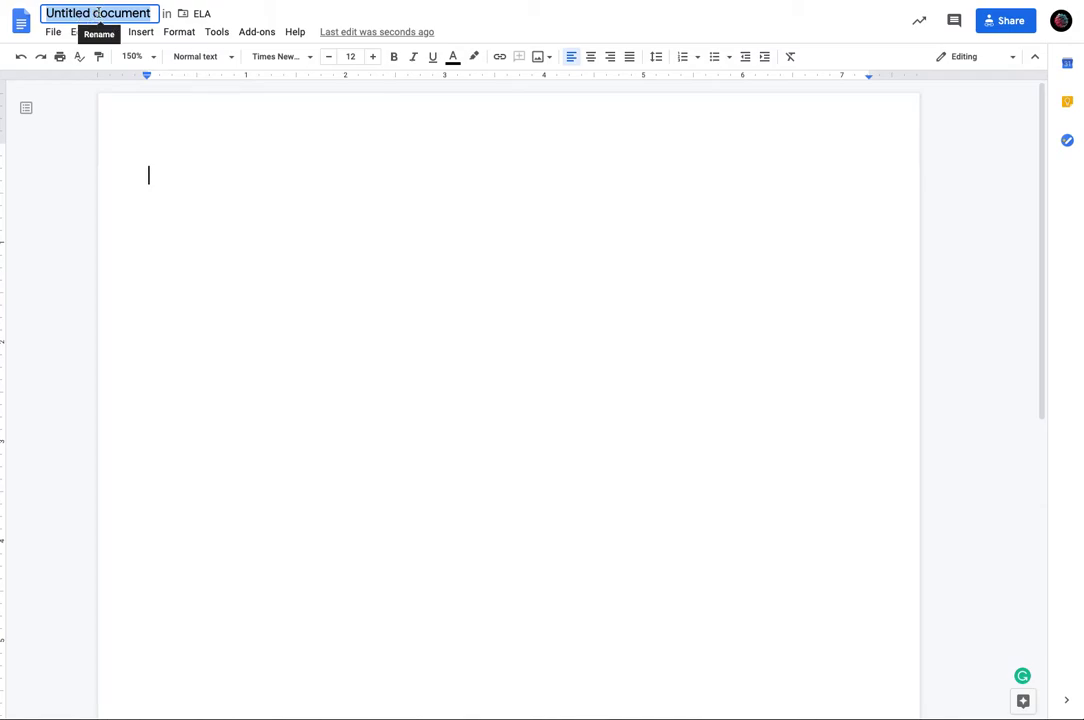
type("Mini Essay")
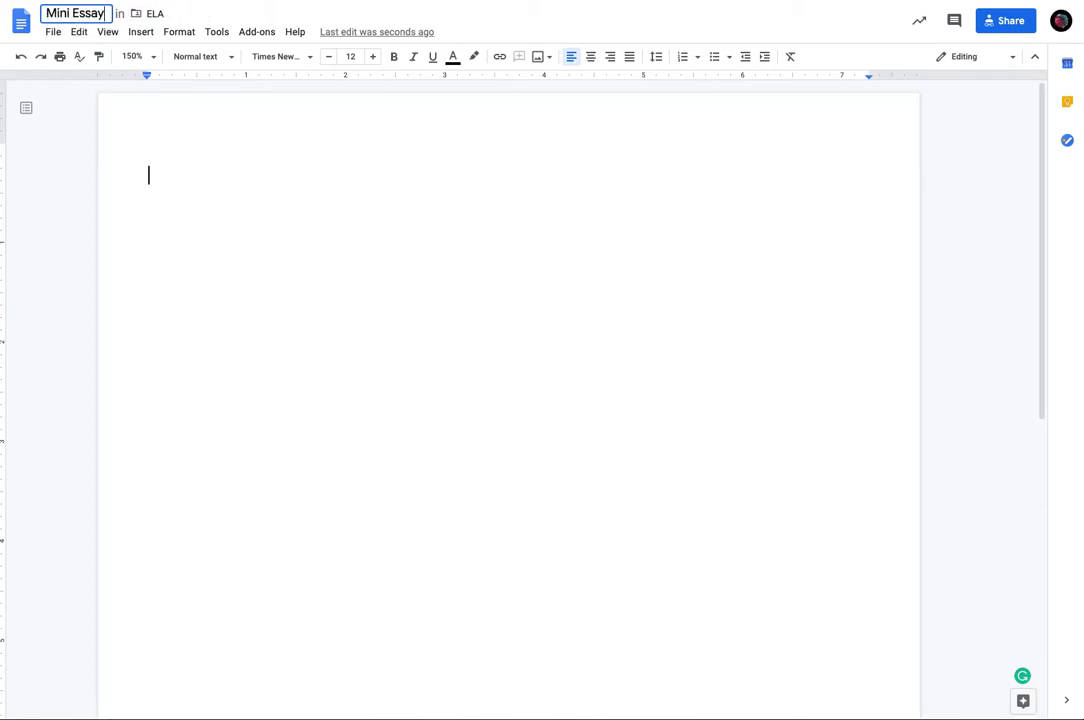
left_click(518, 173)
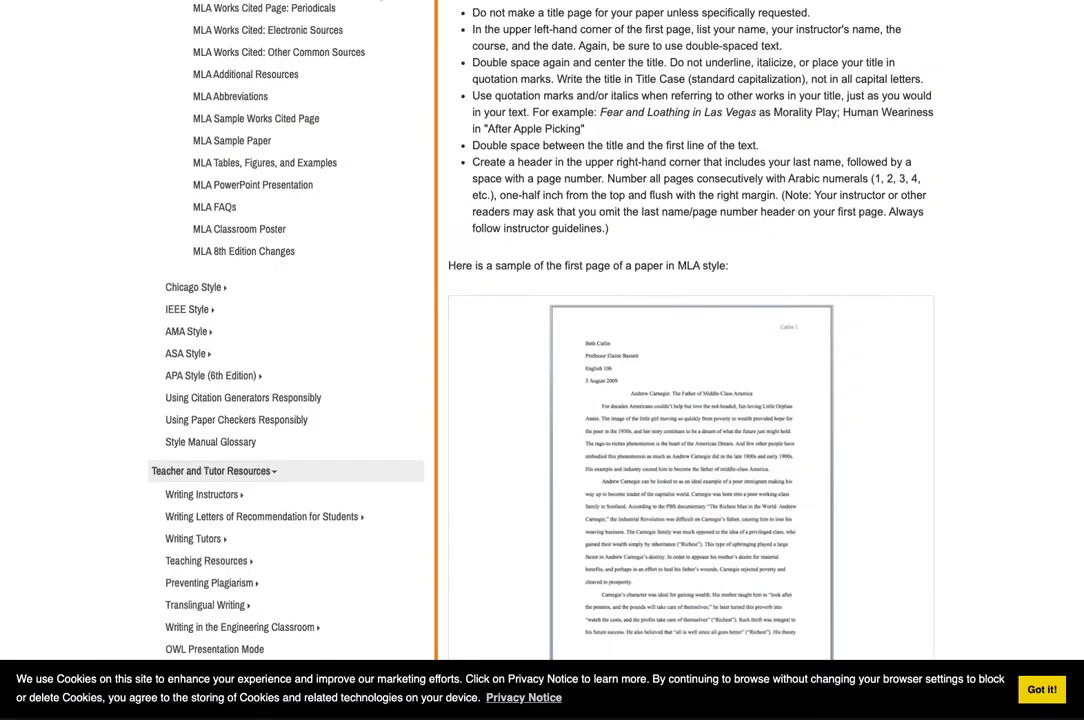
Step: Review the MLA sample first page and the guidelines under "Formatting the First Page of Your Paper" on the writing guide website
scroll(745, 347, "down", 3)
scroll(745, 347, "up", 1)
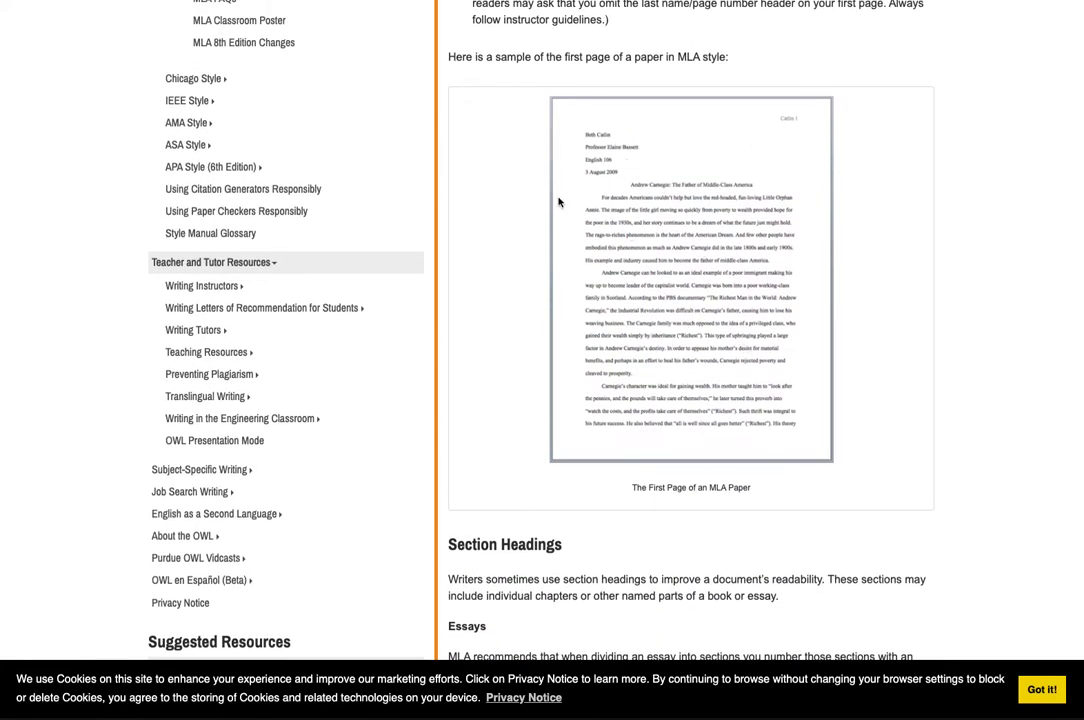
scroll(698, 242, "up", 3)
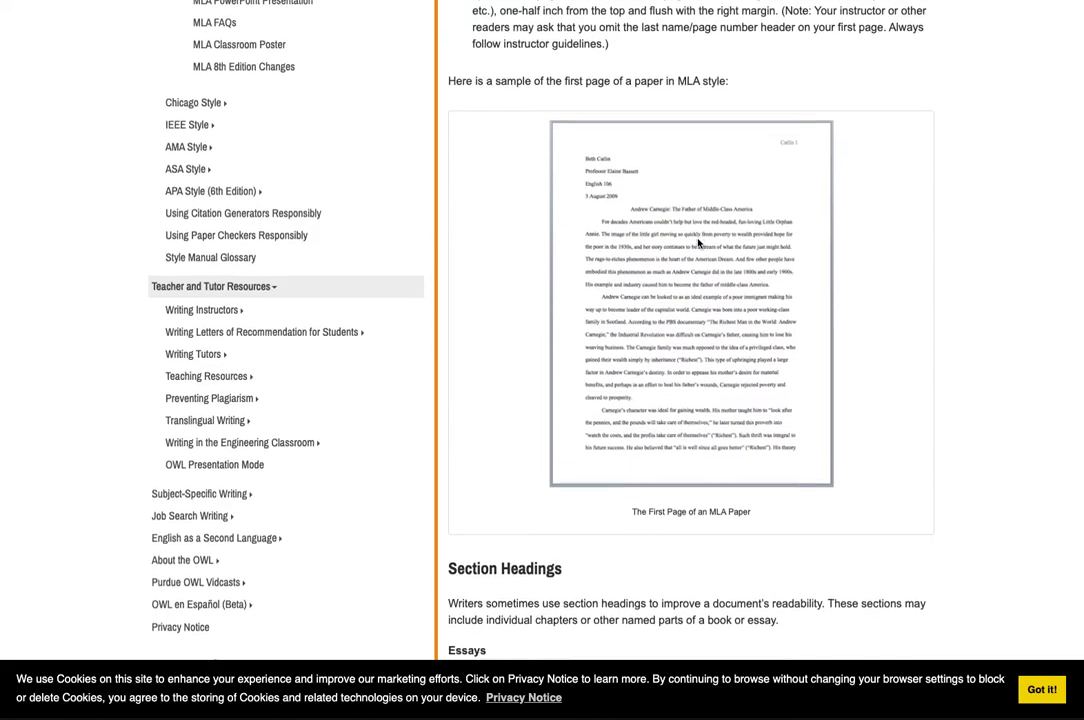
scroll(698, 242, "up", 1)
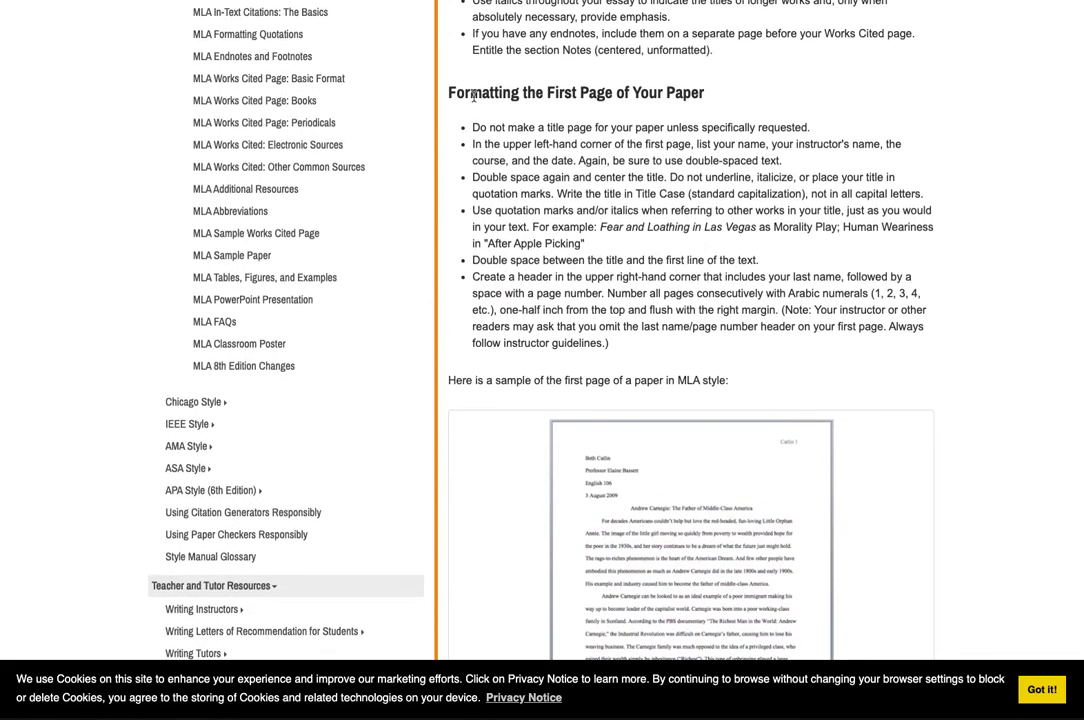
left_click_drag(446, 92, 735, 101)
left_click(735, 101)
left_click_drag(474, 127, 815, 133)
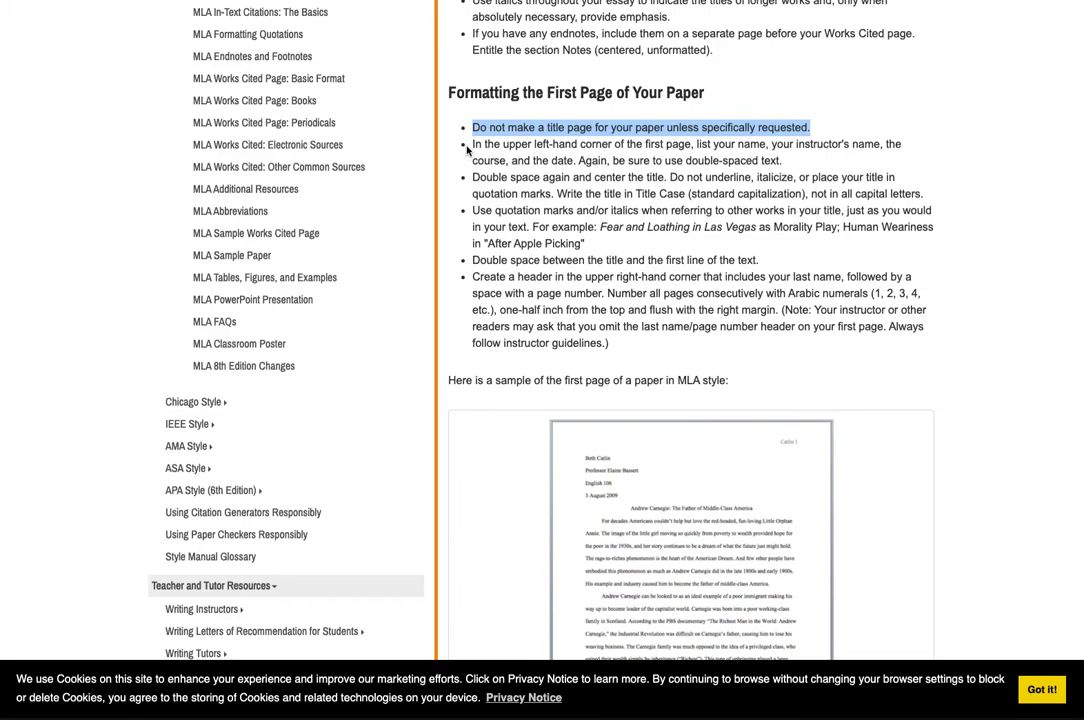
left_click_drag(472, 144, 807, 162)
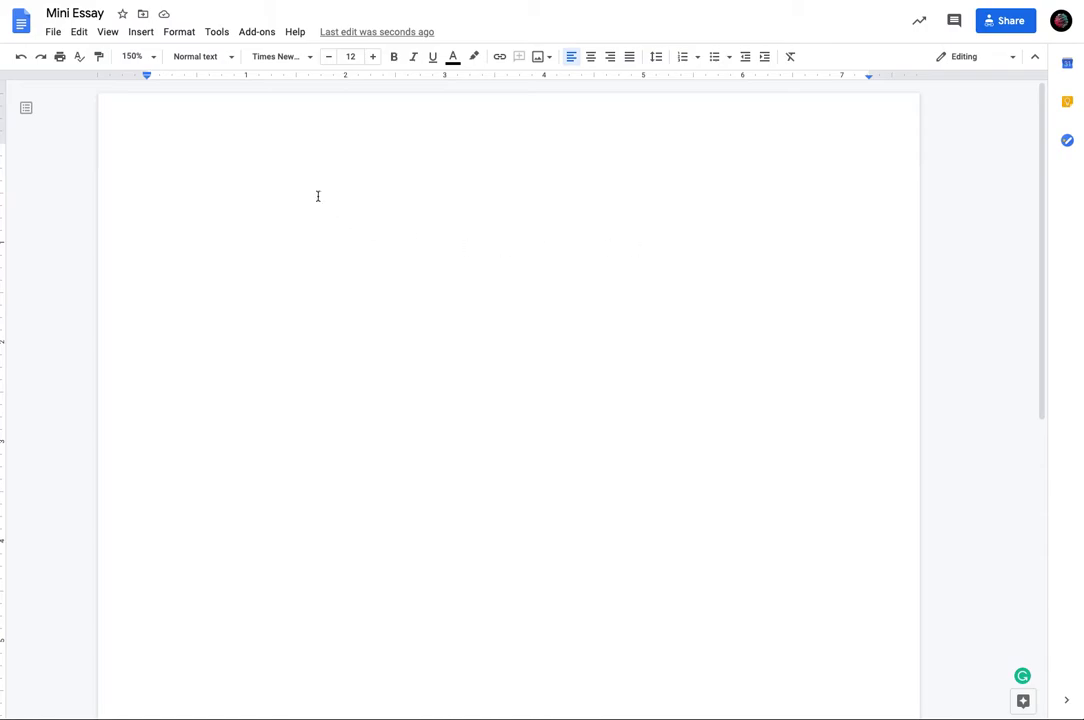
Step: Check for Times New Roman in the document's font choices and set the line spacing to Double
left_click(285, 57)
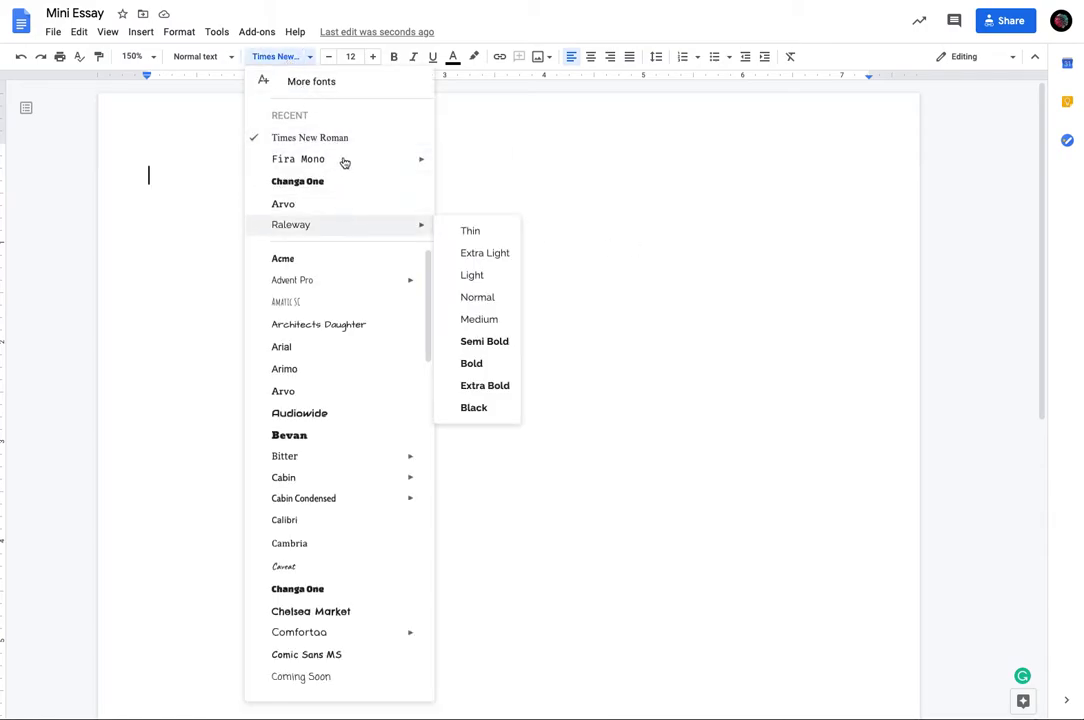
scroll(350, 425, "down", 2)
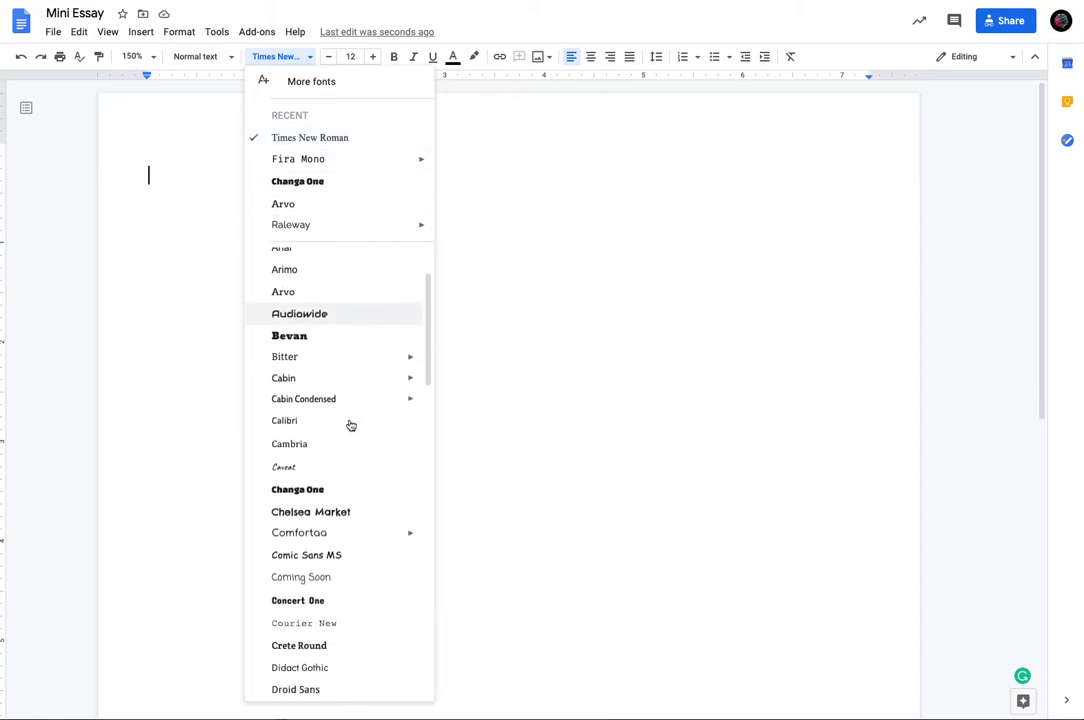
scroll(350, 425, "up", 2)
scroll(350, 425, "down", 15)
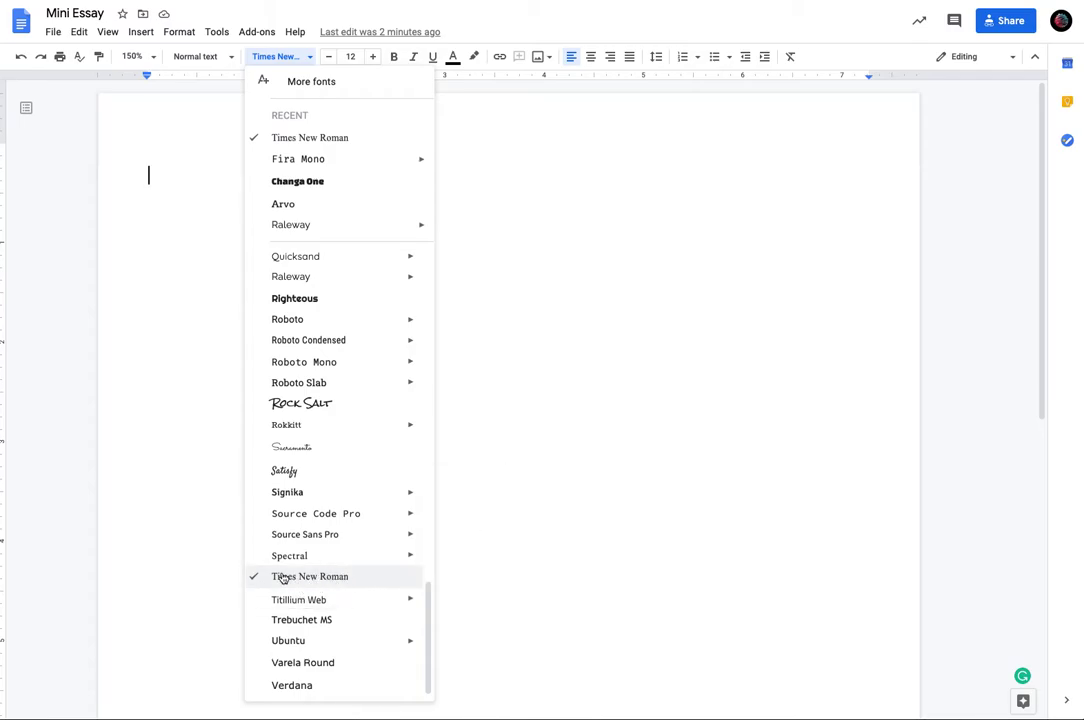
left_click(280, 58)
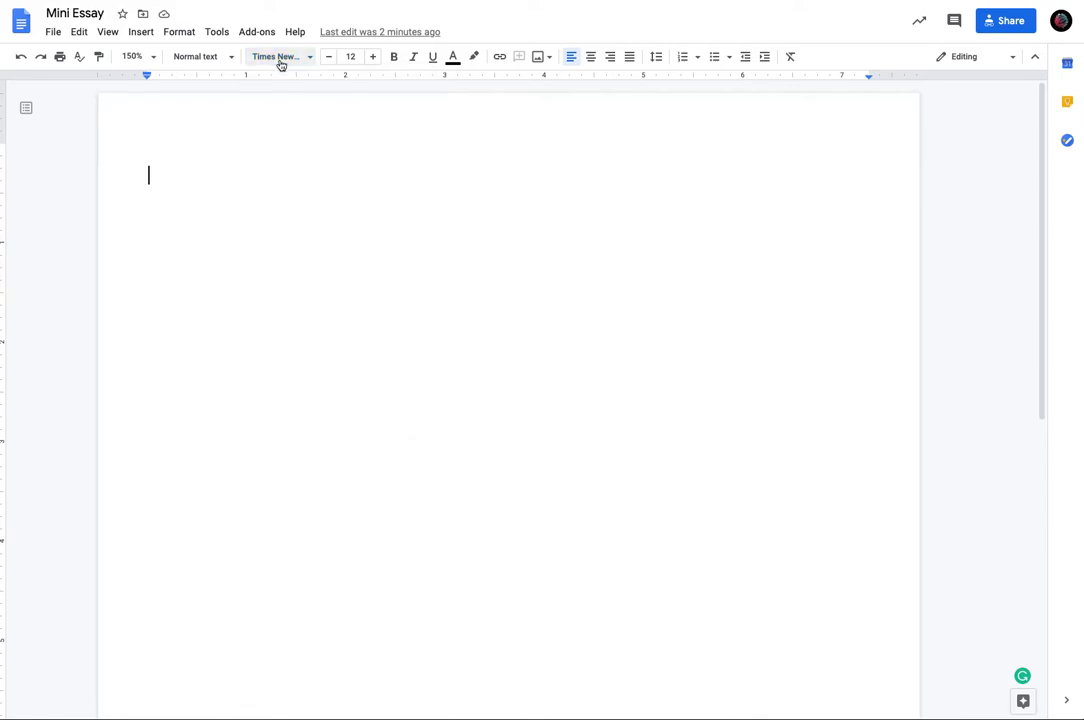
left_click(657, 58)
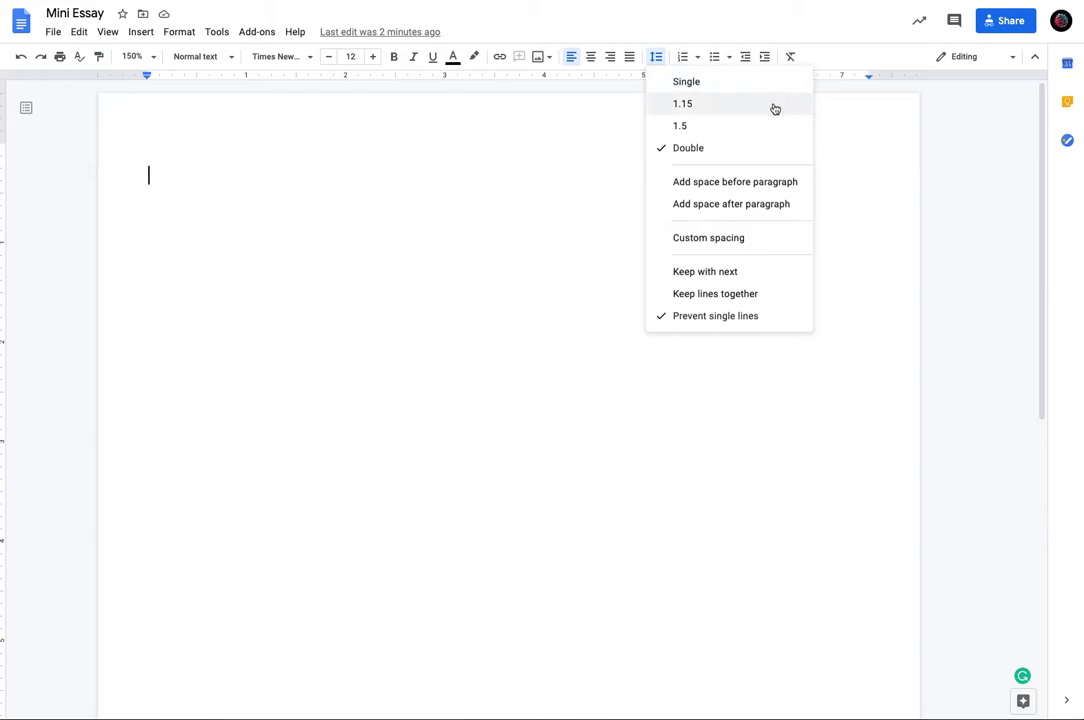
left_click(741, 151)
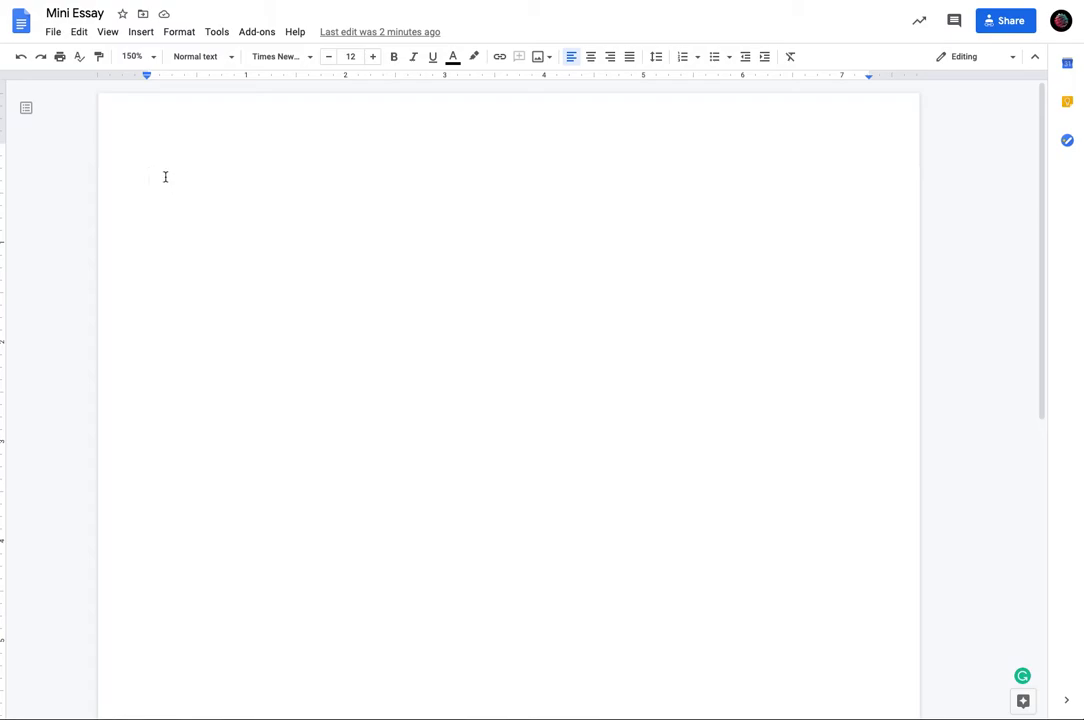
Step: Enter the first two heading lines: the placeholder "First Last" and the teacher's name beneath it
type("First Last")
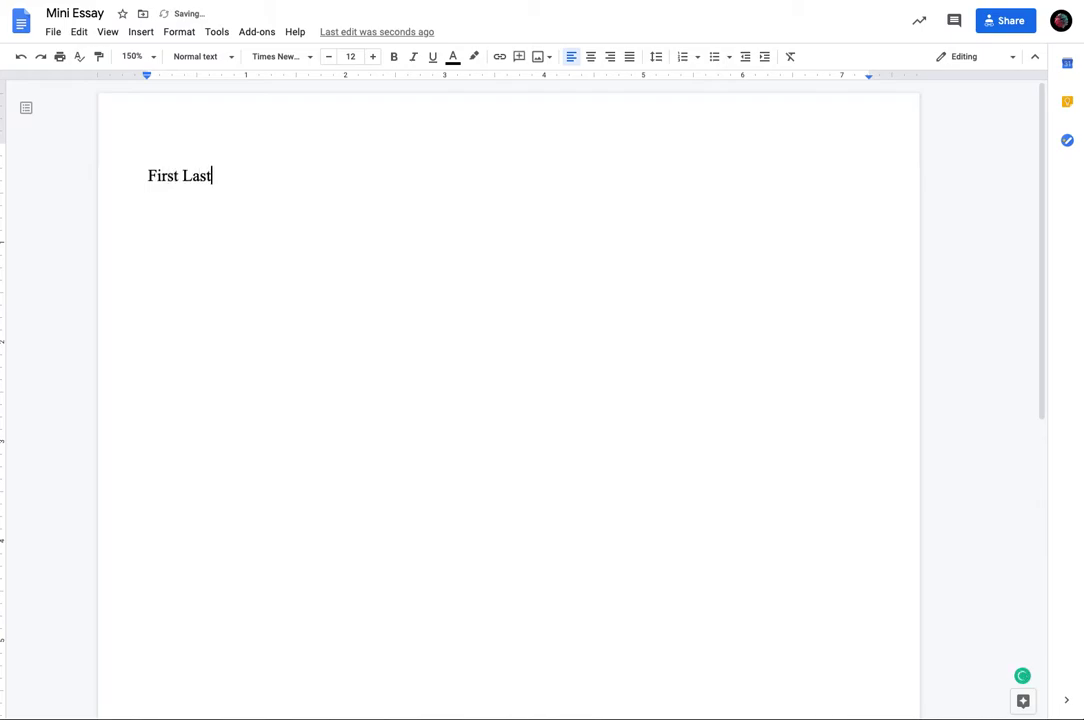
key("Return")
type("Mr. Doyld")
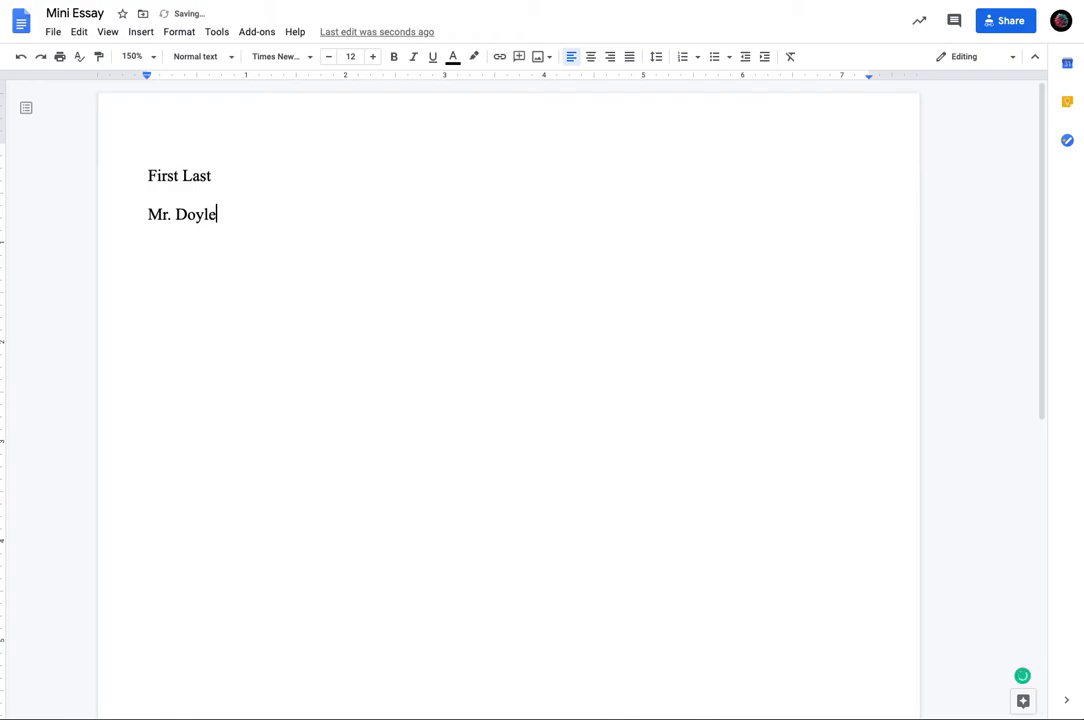
key("Return")
Step: Add the course line "English 6" and the date line "10/7/20" to the heading
type("English ")
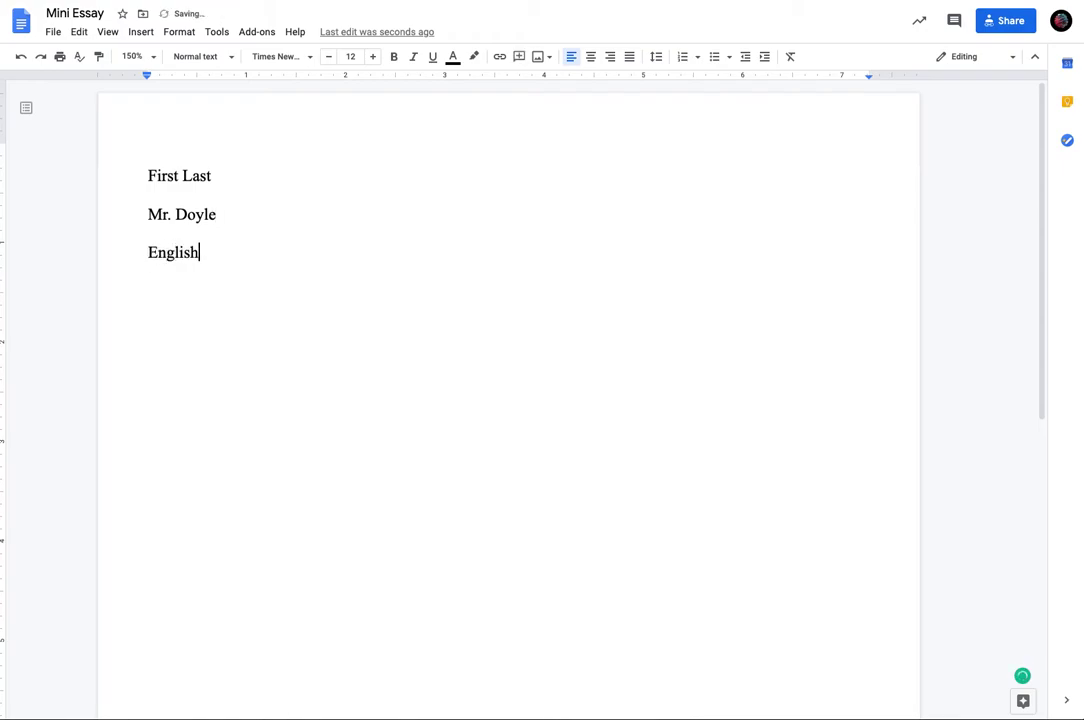
type("6")
key("BackSpace")
type("11")
key("BackSpace")
key("BackSpace")
type("6")
key("Return")
type("10/7/20")
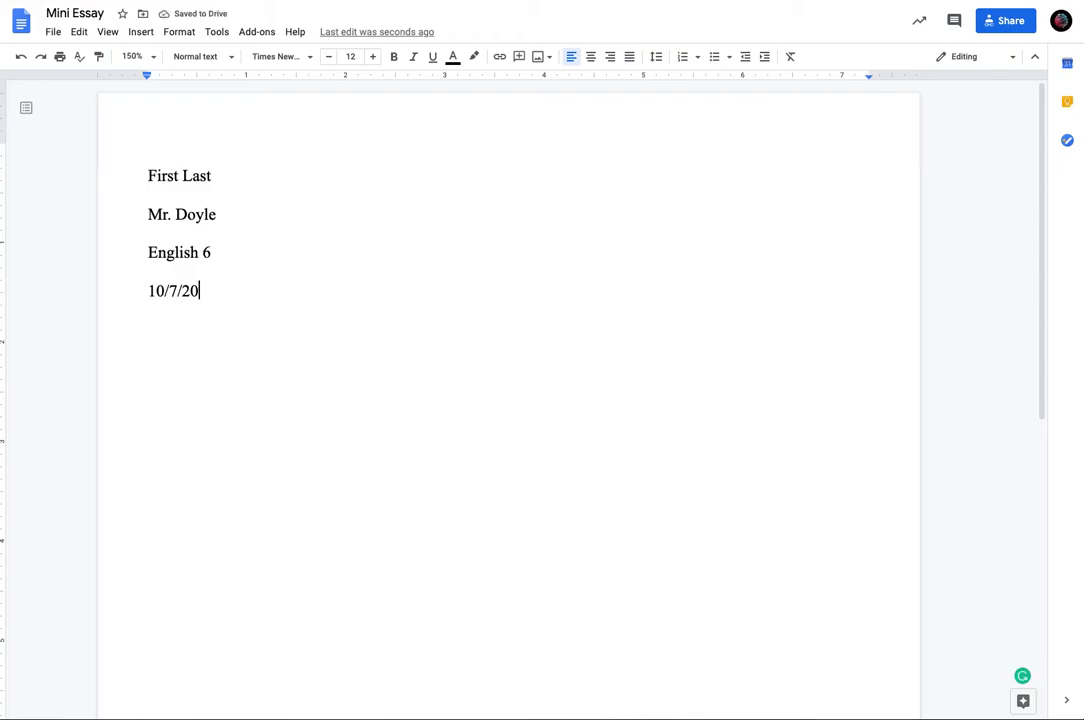
Step: Add a centered title line reading "Title of Your Essay" below the date
key("Return")
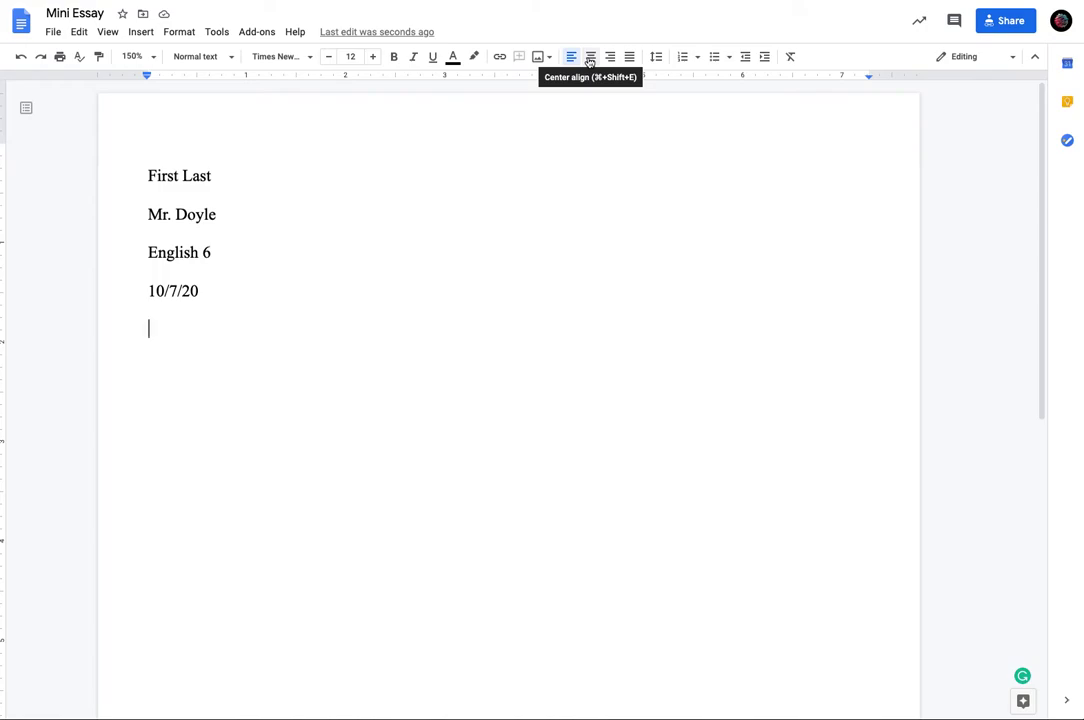
left_click(590, 62)
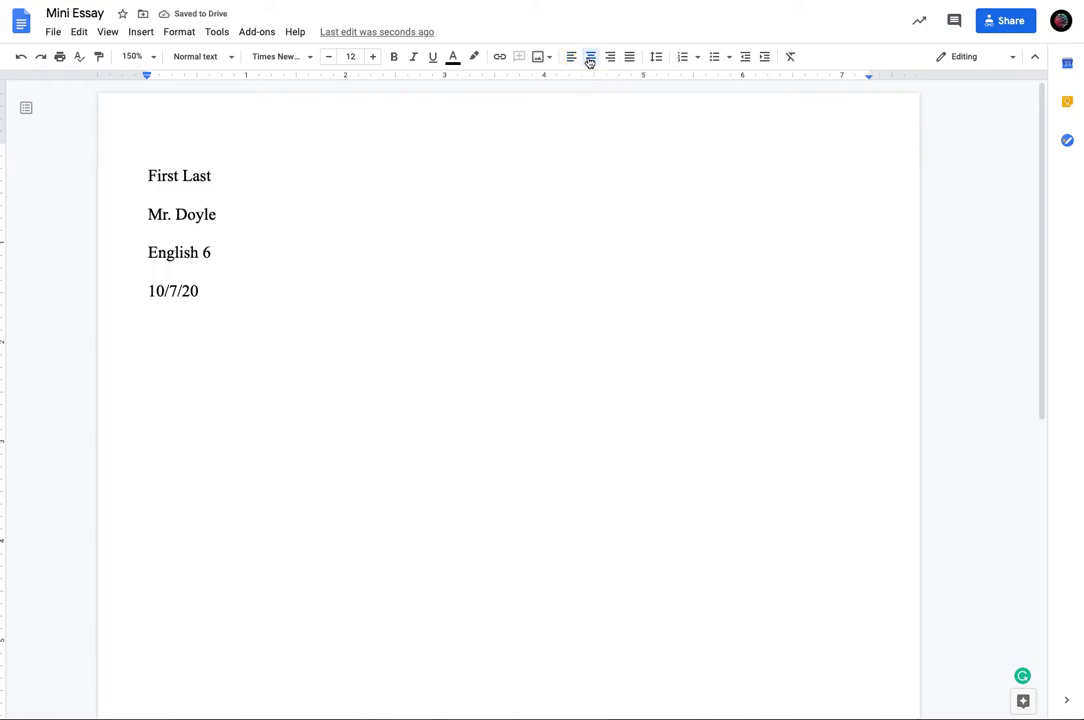
type("Title of ")
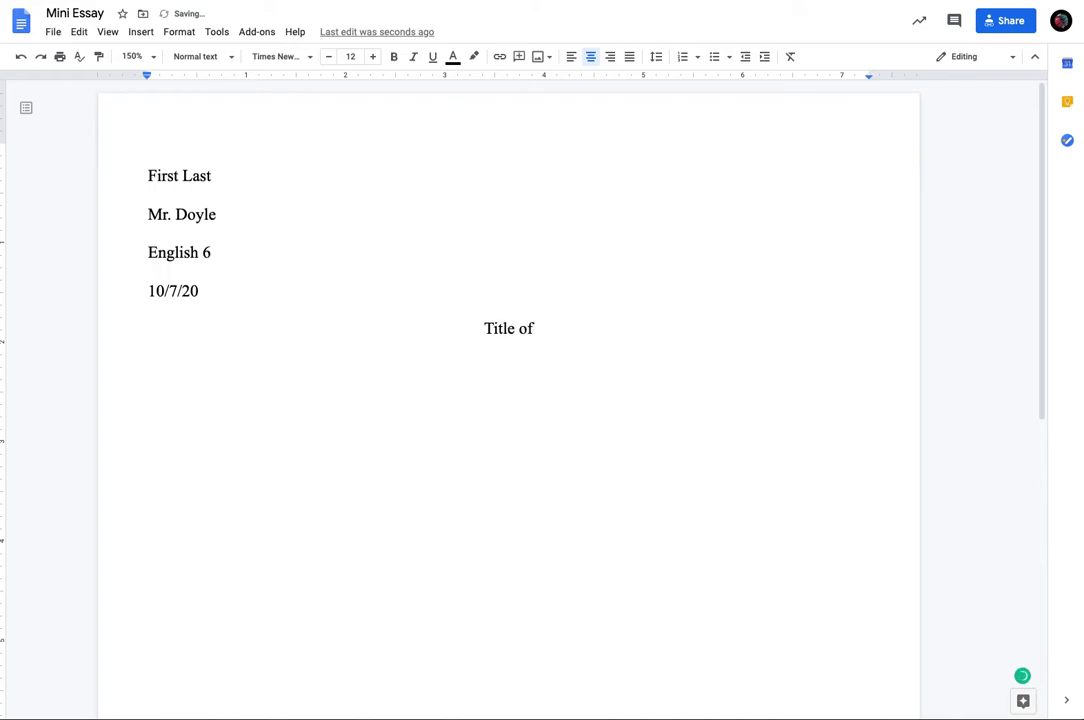
type("Your ")
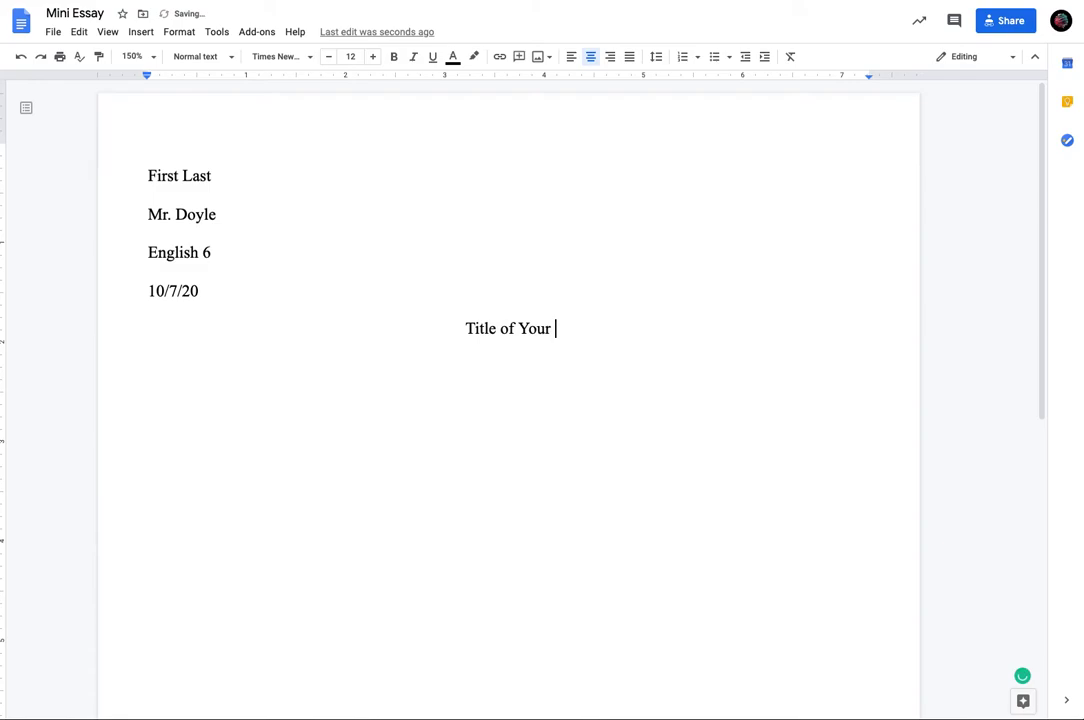
type("Essay")
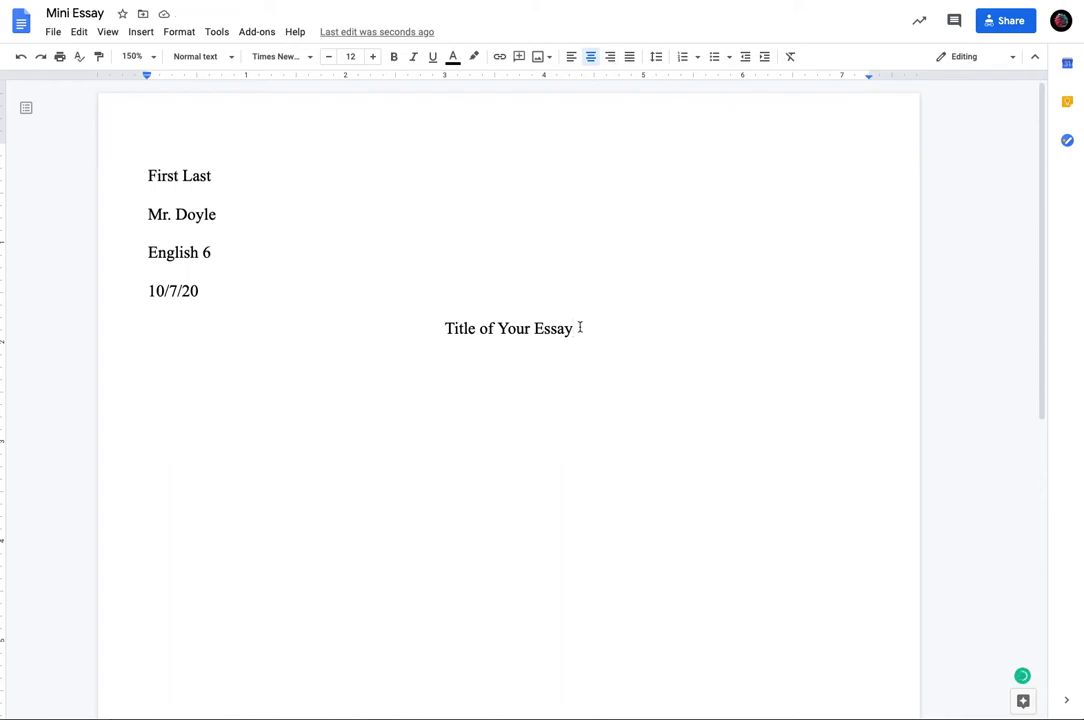
Step: Replace the placeholder title with "The Theme of ______ in Prometheus" and start a left-aligned line beneath it
left_click_drag(581, 328, 444, 331)
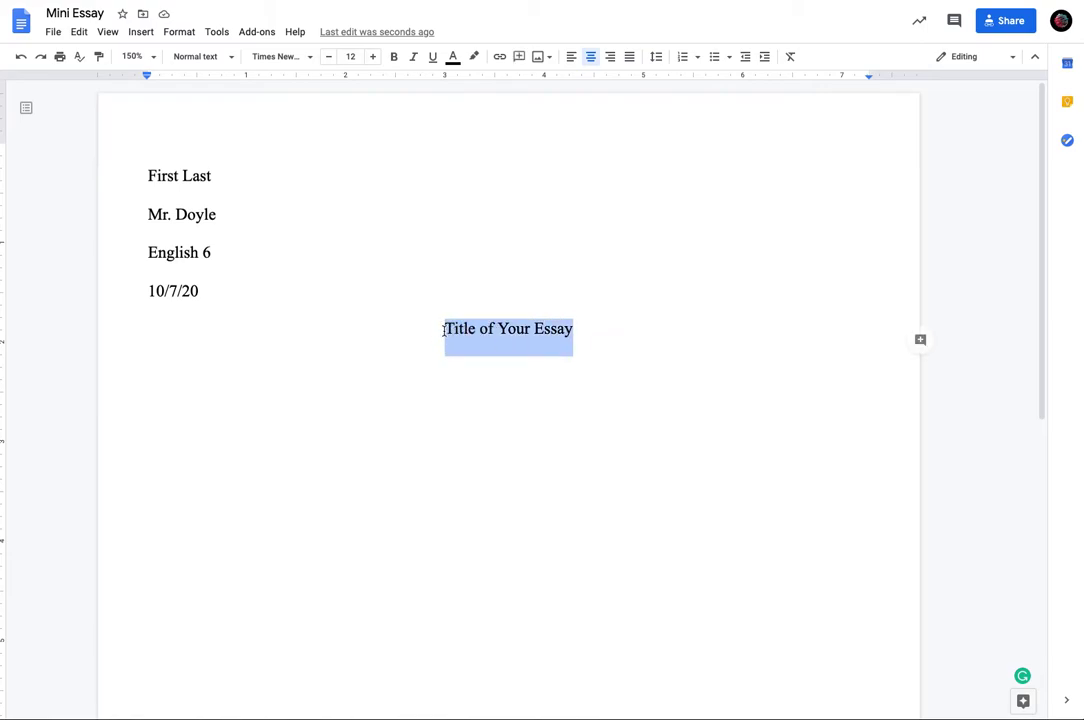
left_click(590, 325)
left_click_drag(583, 327, 438, 329)
left_click(583, 328)
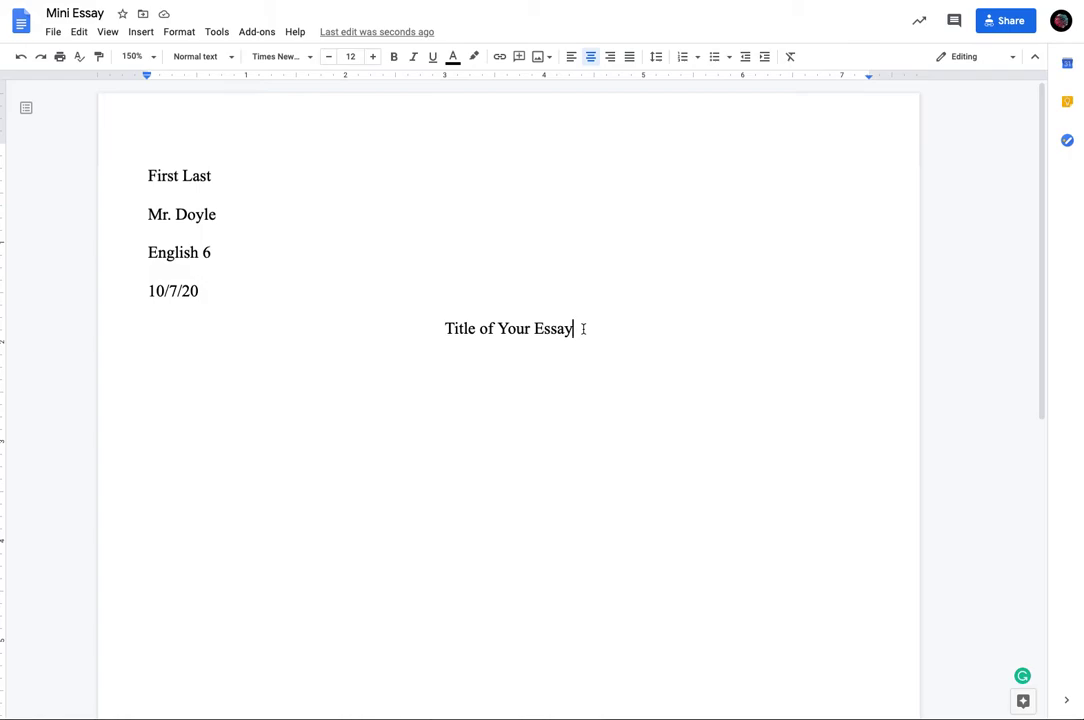
triple_click(583, 328)
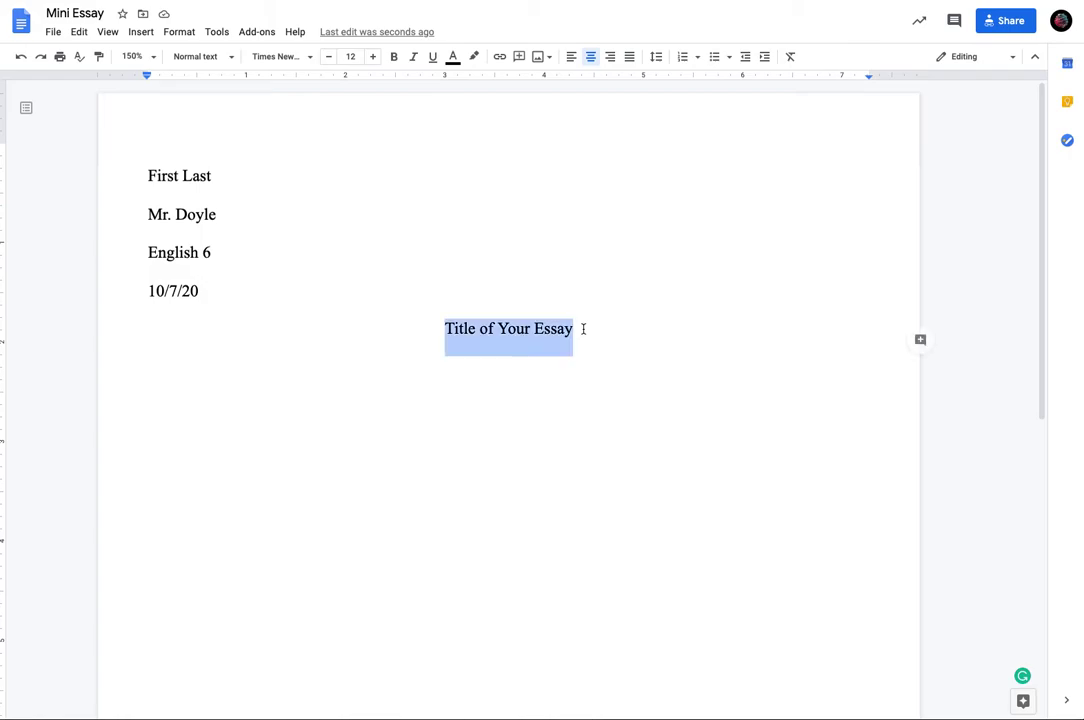
type("The Theme")
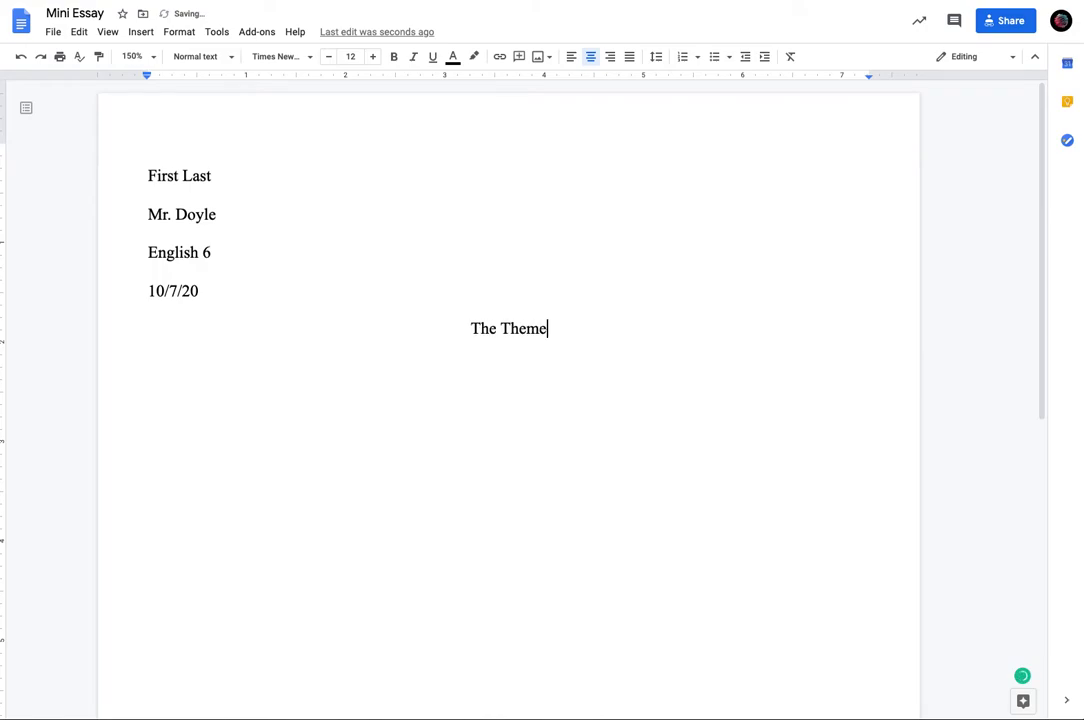
type(" of ______")
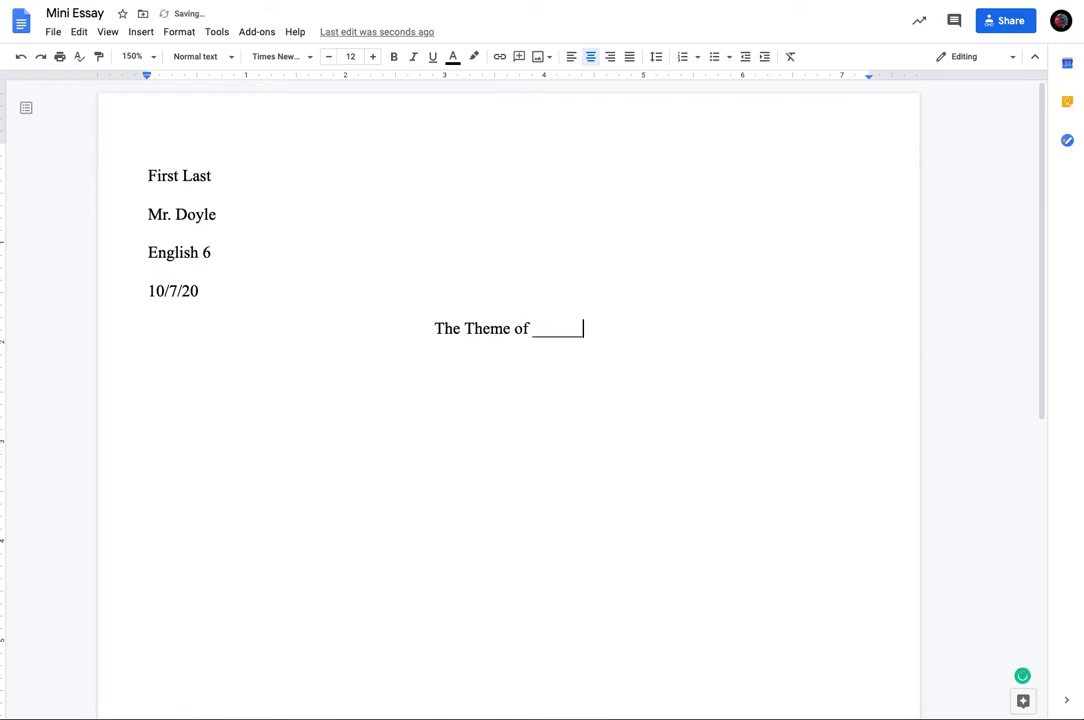
type(" in Prome")
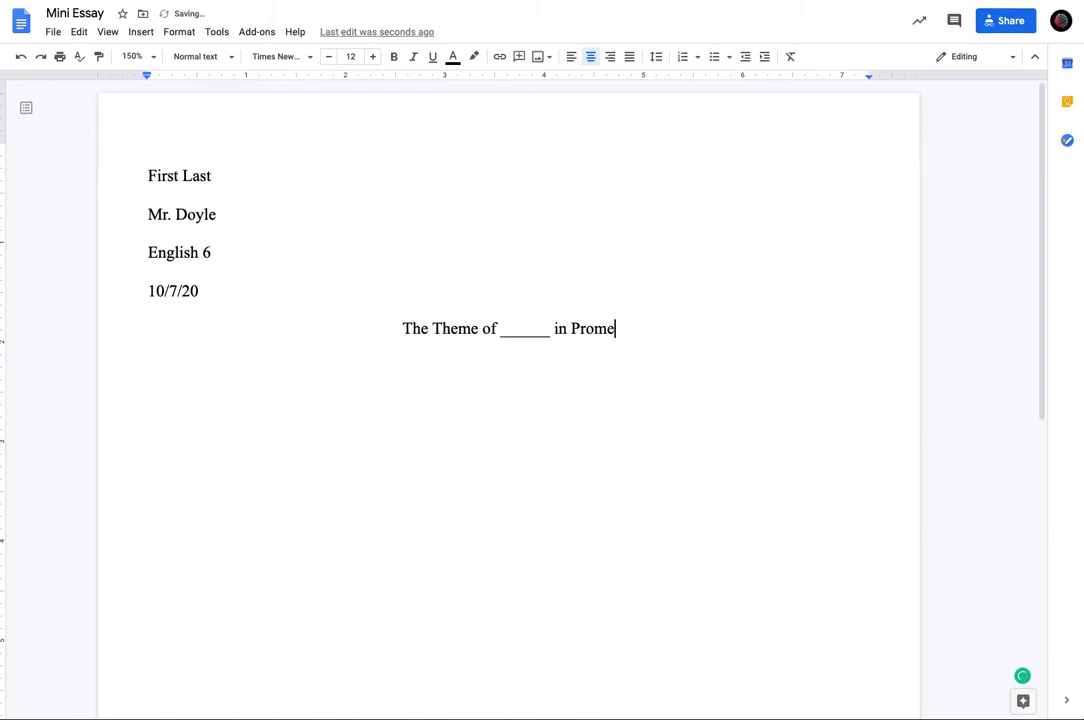
type("theus")
key("shift+Home")
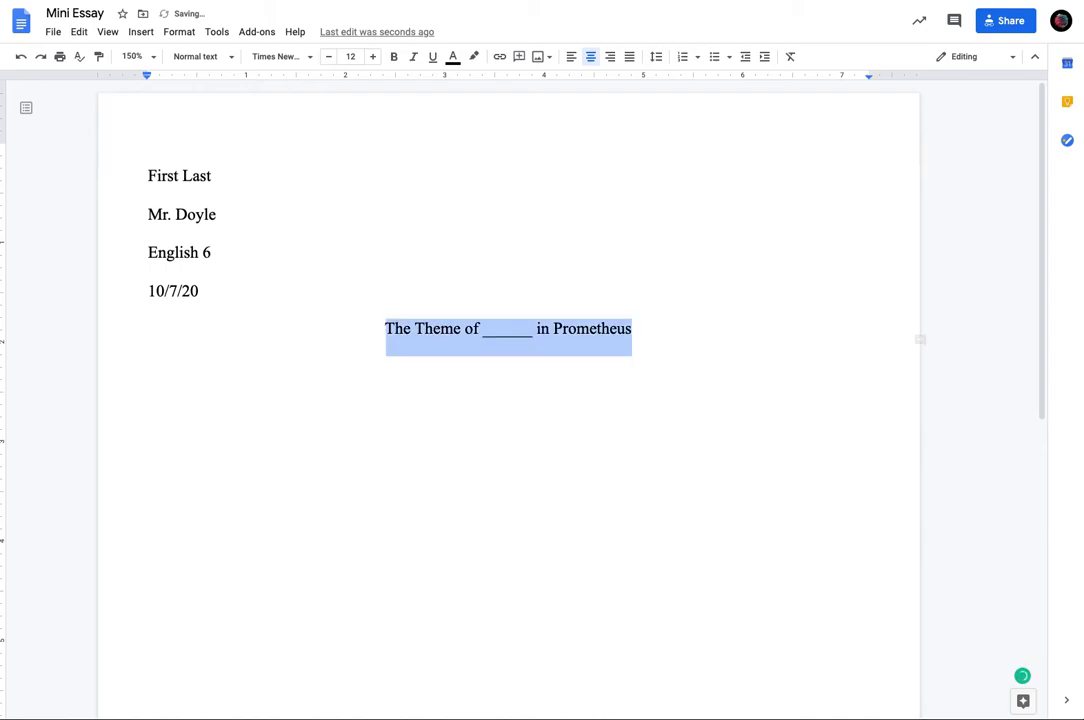
key("End")
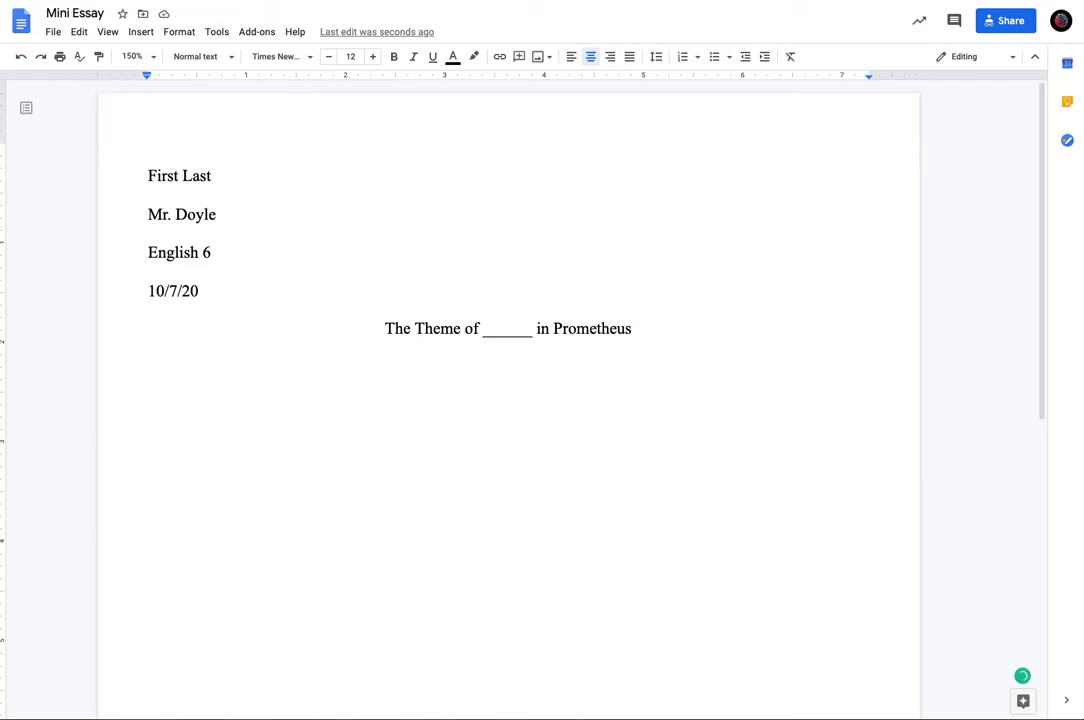
key("Return")
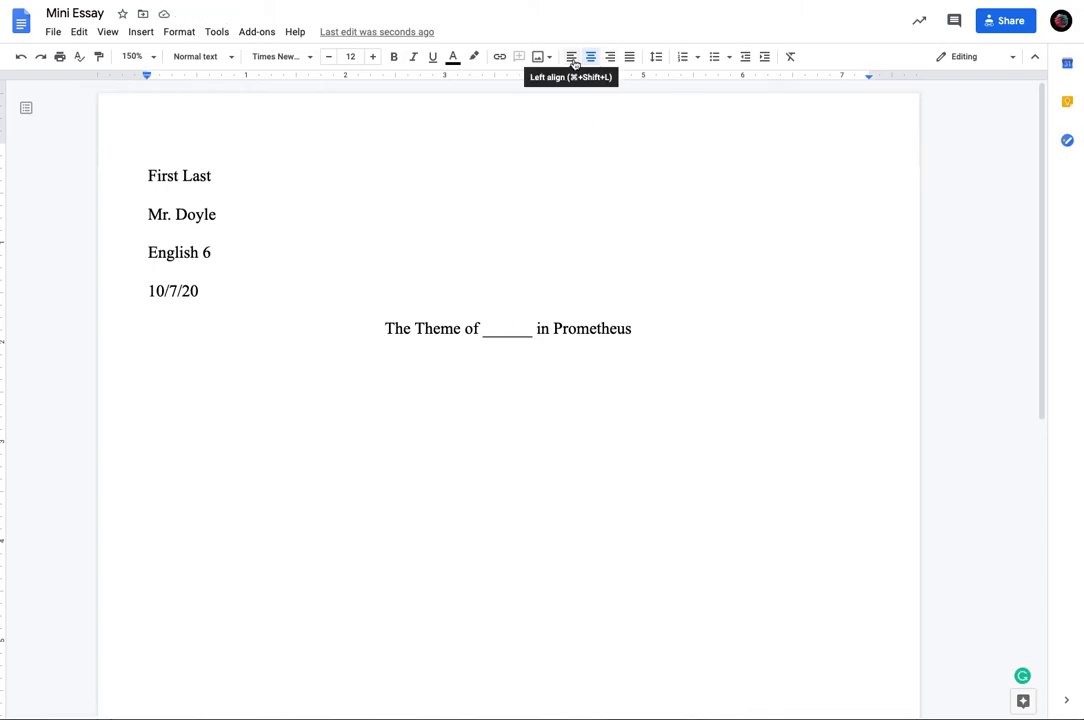
left_click(574, 62)
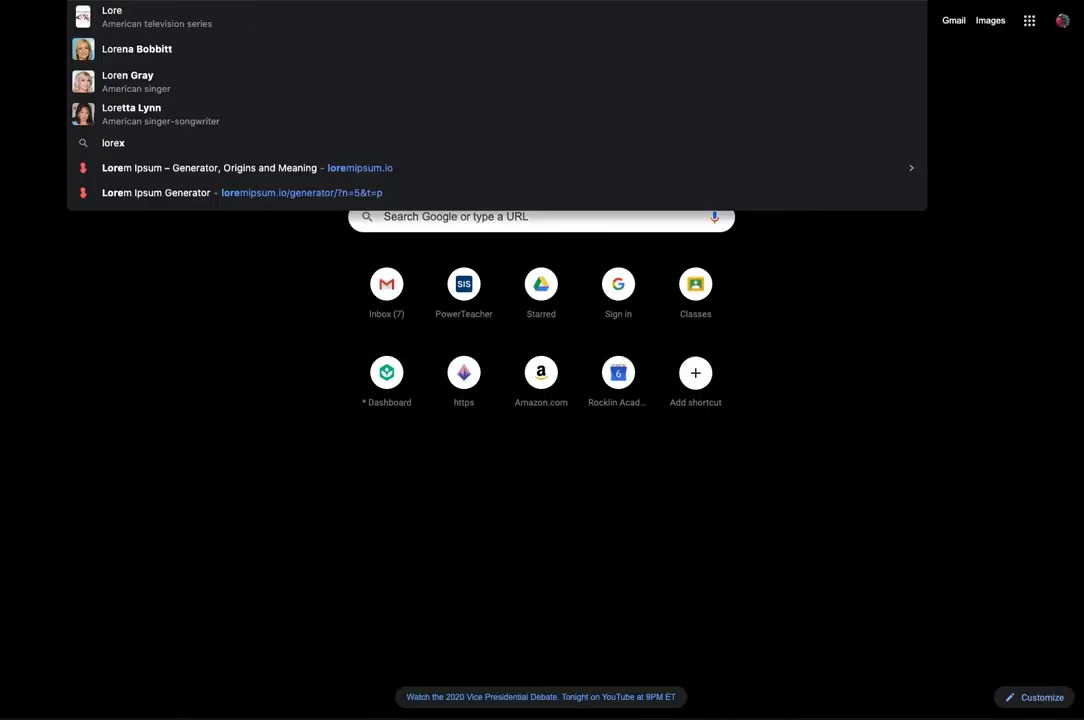
Step: Search the web for "lorem ipsum" and open the text generator on the loremipsum.io site
key("Return")
left_click(285, 234)
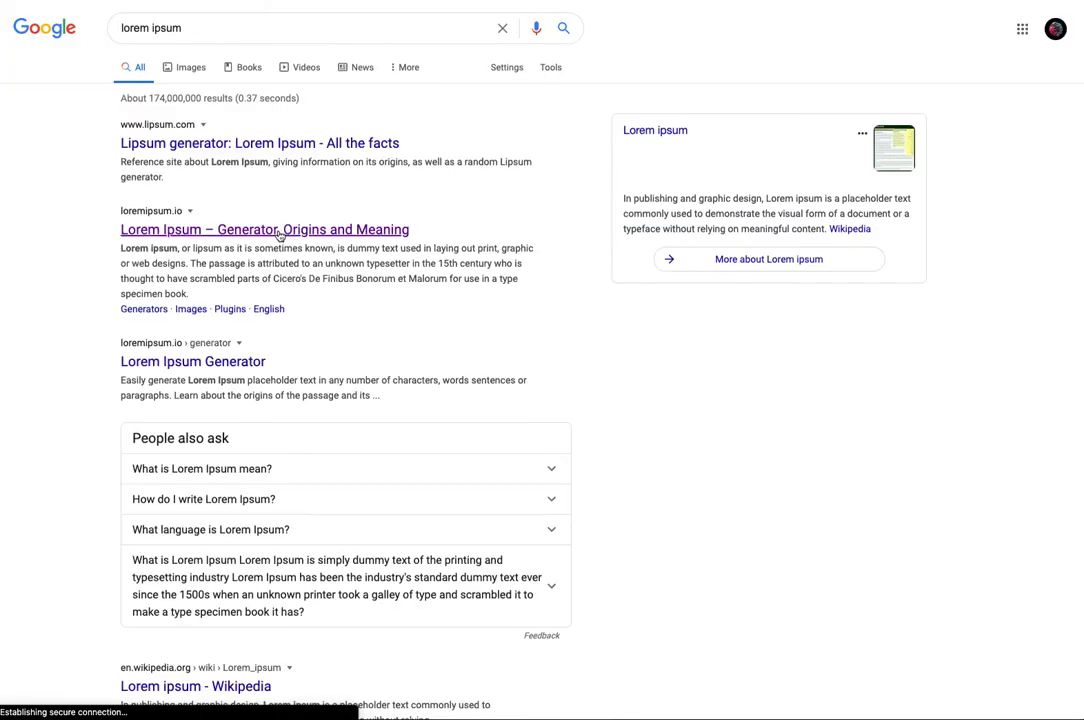
scroll(350, 403, "down", 3)
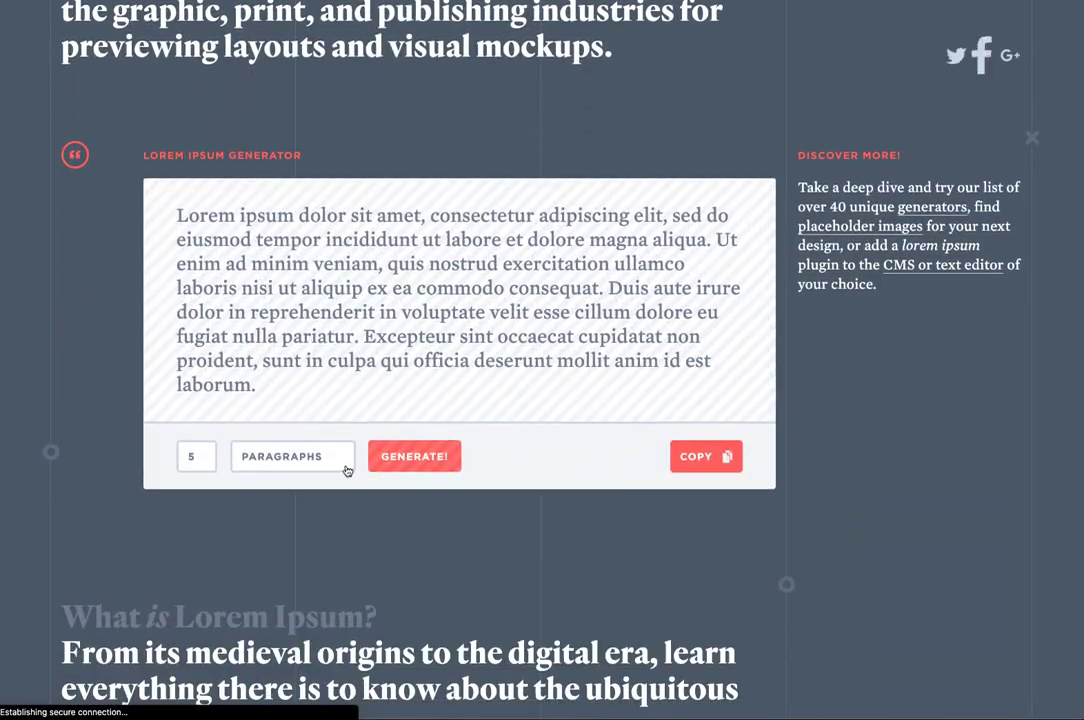
Step: Generate 5 paragraphs of lorem ipsum and copy the opening passage, from "Lorem ipsum" through "sed viverra te"
left_click(404, 457)
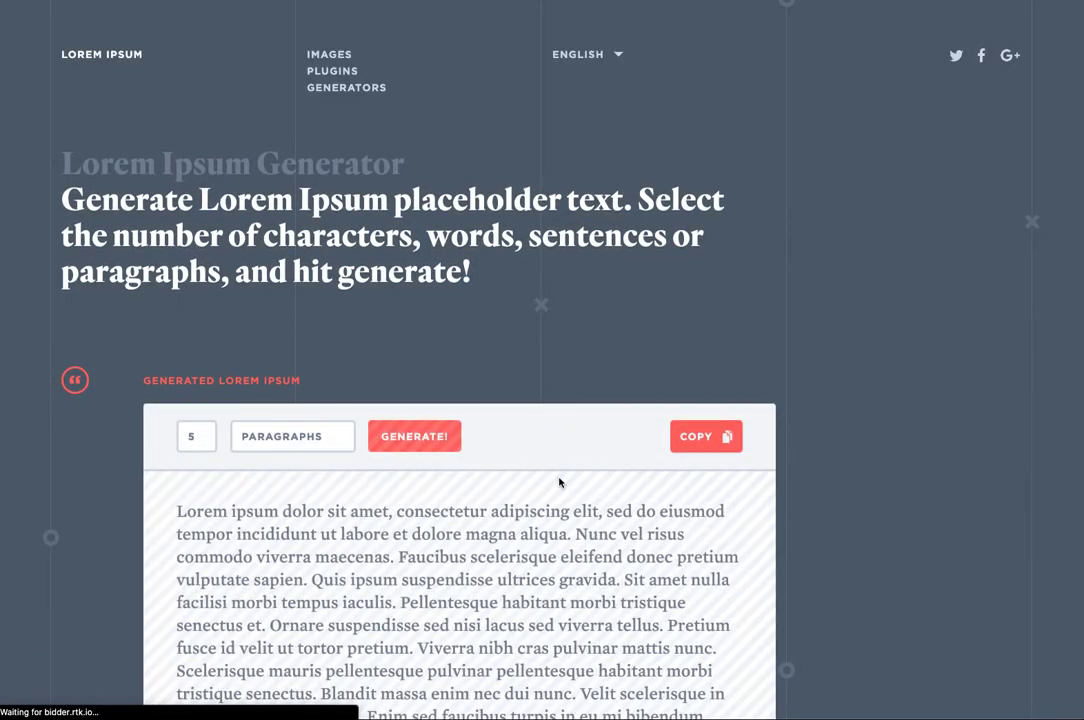
left_click_drag(177, 513, 630, 637)
key("ctrl+c")
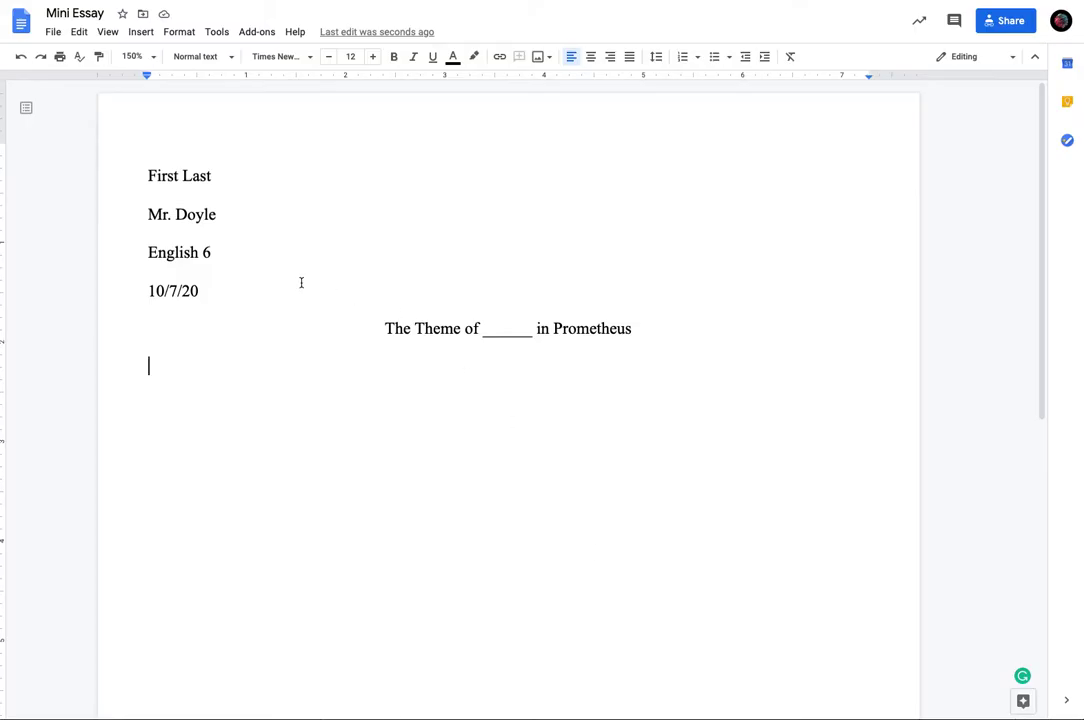
Step: Paste the copied text into the Mini Essay document as an indented paragraph below the title, trimmed to end at "magna aliqua."
left_click(202, 358)
key("Tab")
key("ctrl+v")
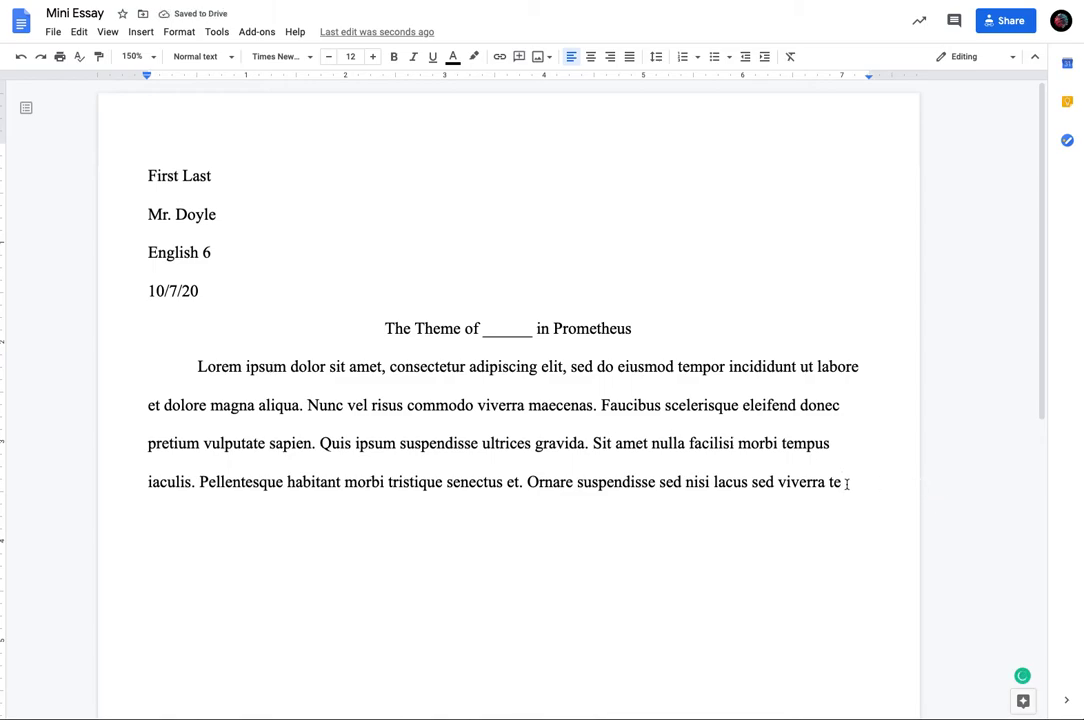
left_click_drag(846, 483, 307, 406)
key("BackSpace")
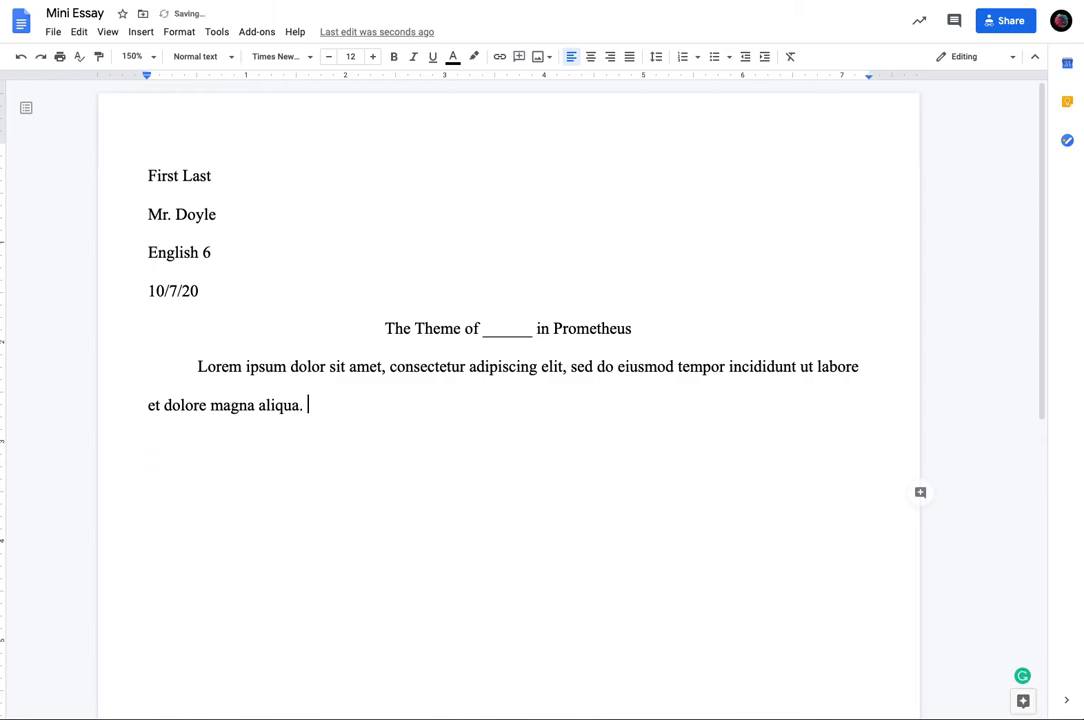
key("BackSpace")
Step: Add a second indented body paragraph by pasting the full copied passage without its source formatting
key("Return")
key("Tab")
key("ctrl+v")
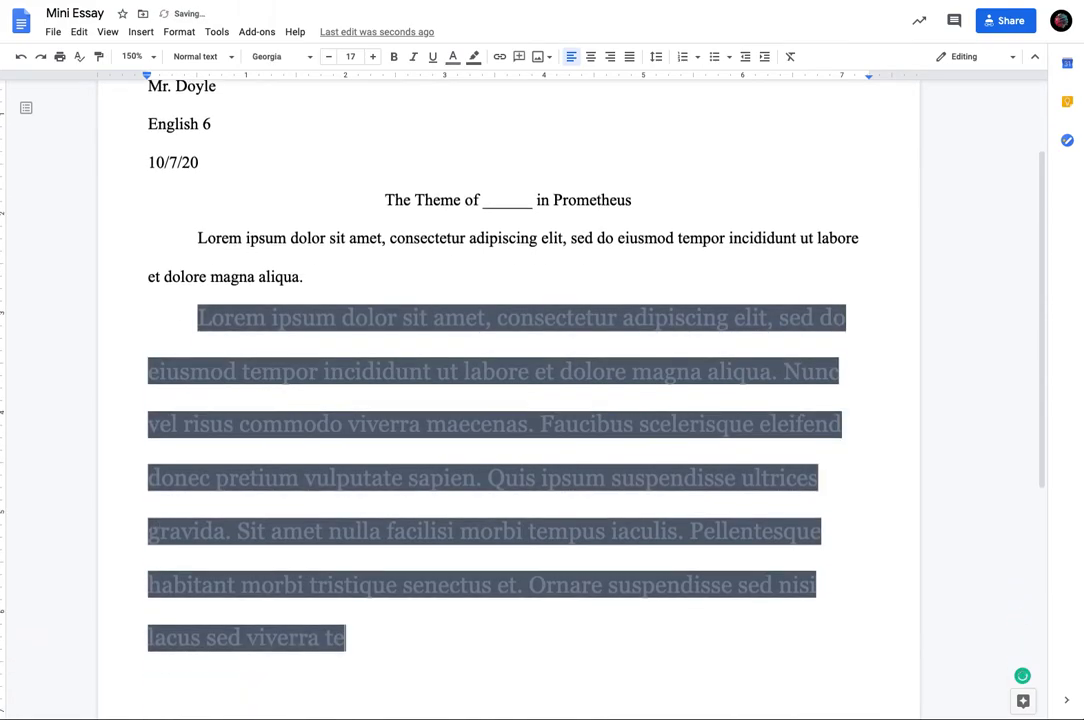
key("ctrl+z")
key("ctrl+shift+v")
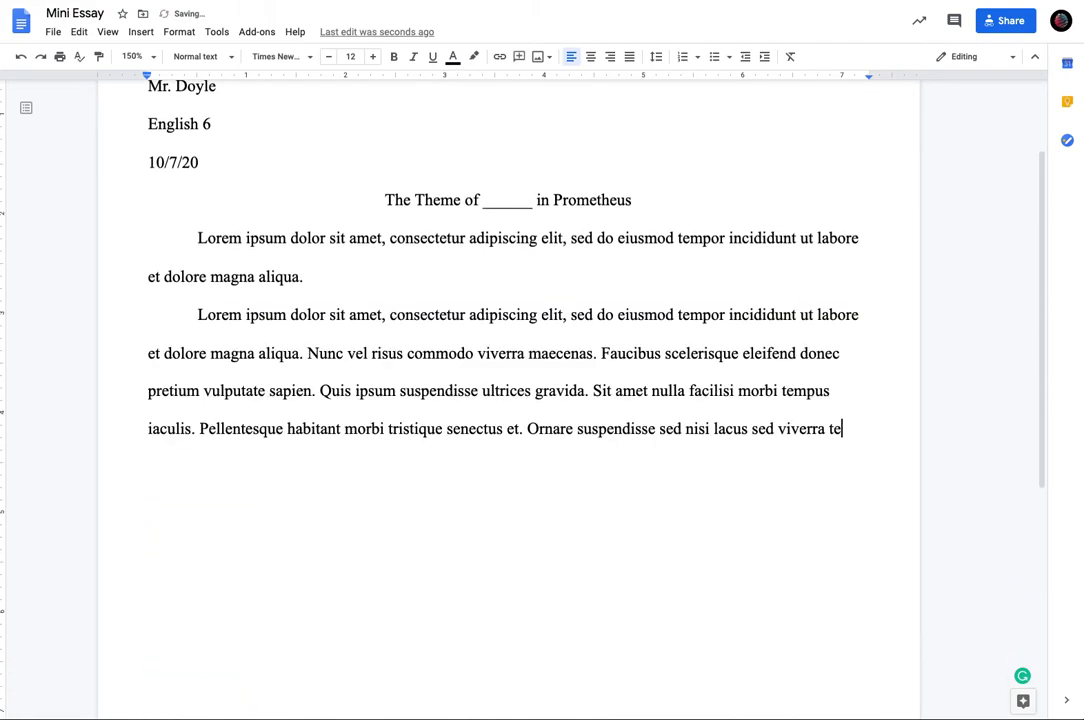
Step: Open the page header, align it right and enter "Last" followed by a space
scroll(358, 392, "up", 3)
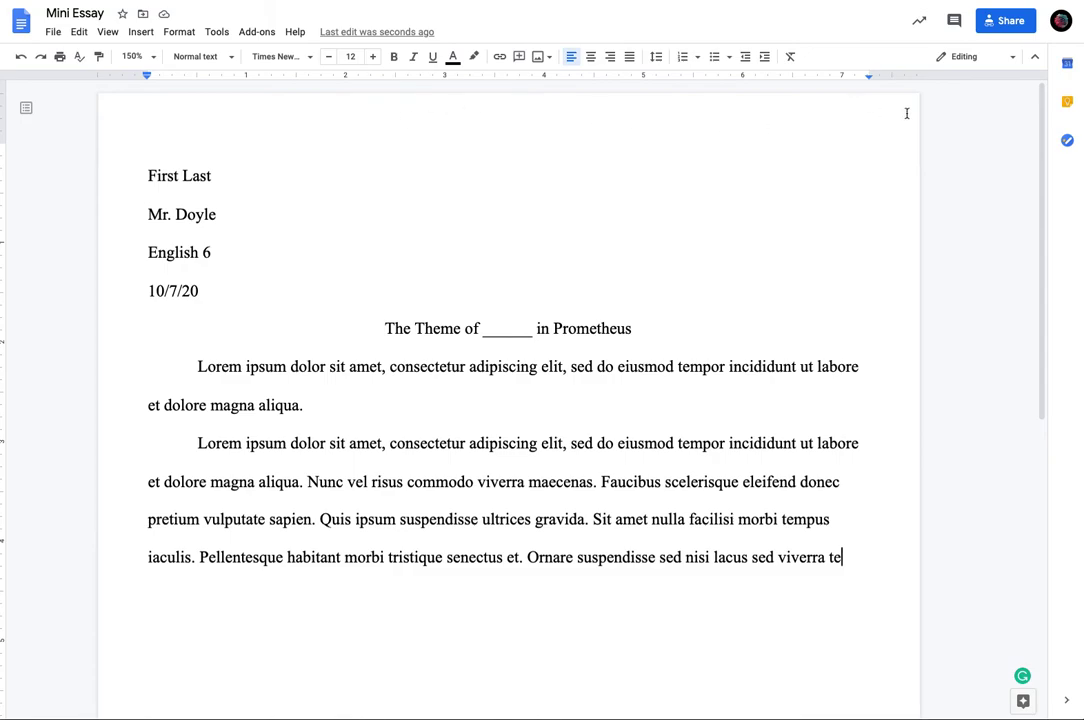
double_click(478, 108)
left_click(462, 218)
double_click(482, 103)
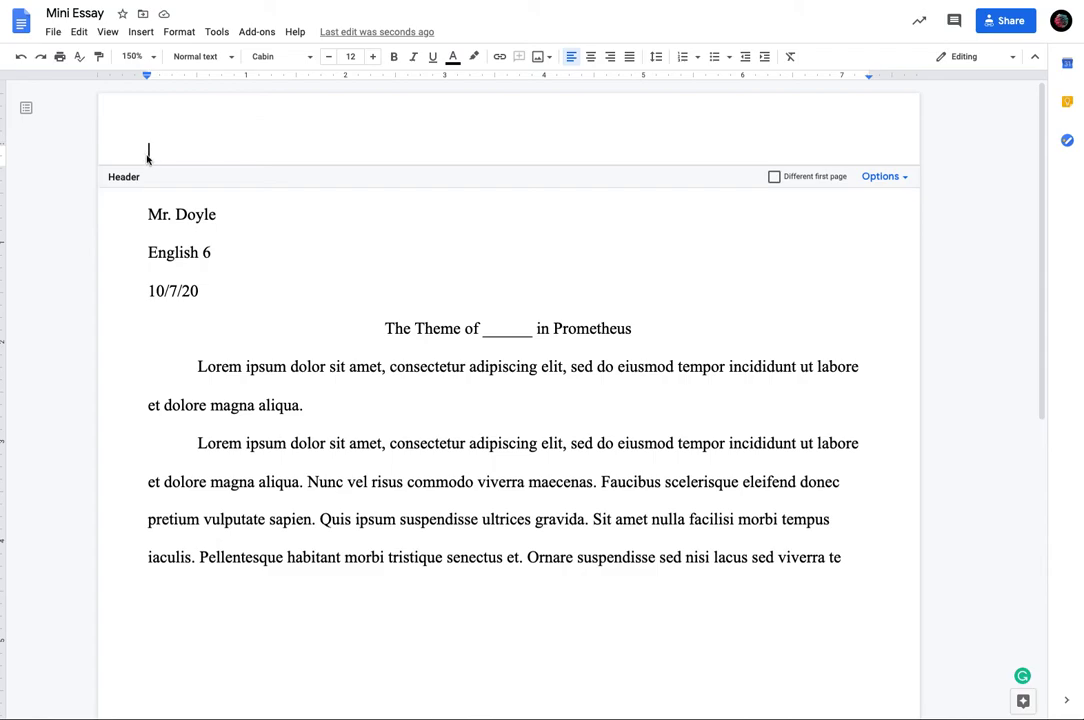
left_click(610, 58)
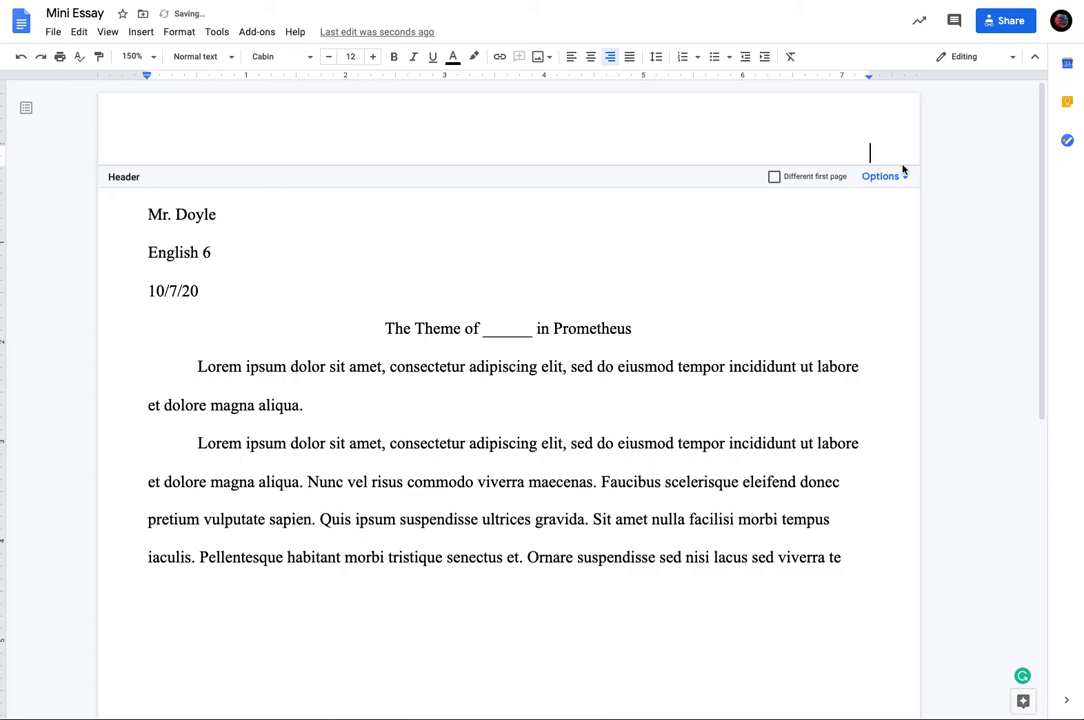
type("Last")
Step: Insert page numbers in the header after "Last", shown on the first page and starting at 1, and return to the body
left_click(901, 180)
left_click(901, 180)
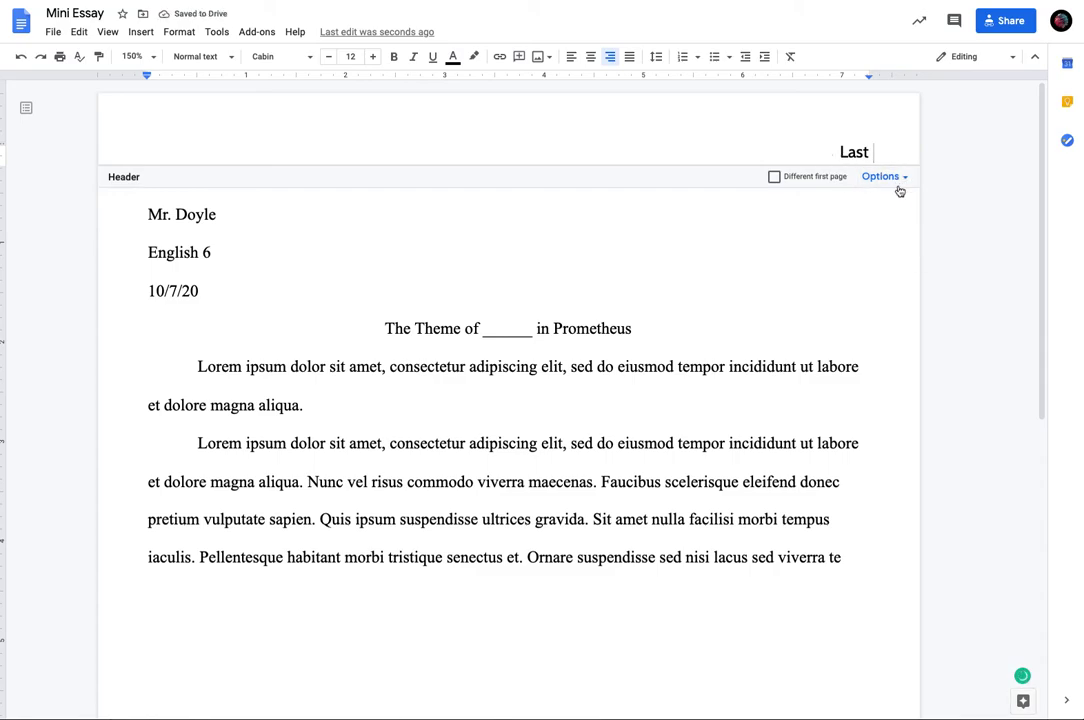
left_click(901, 180)
left_click(898, 224)
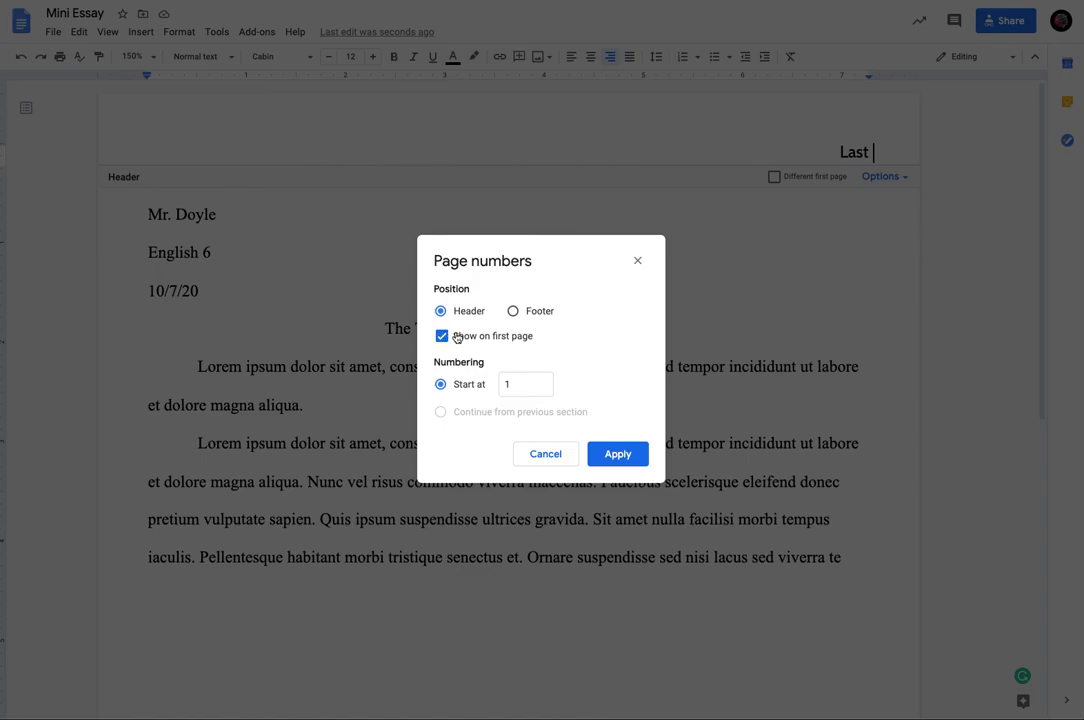
left_click(621, 456)
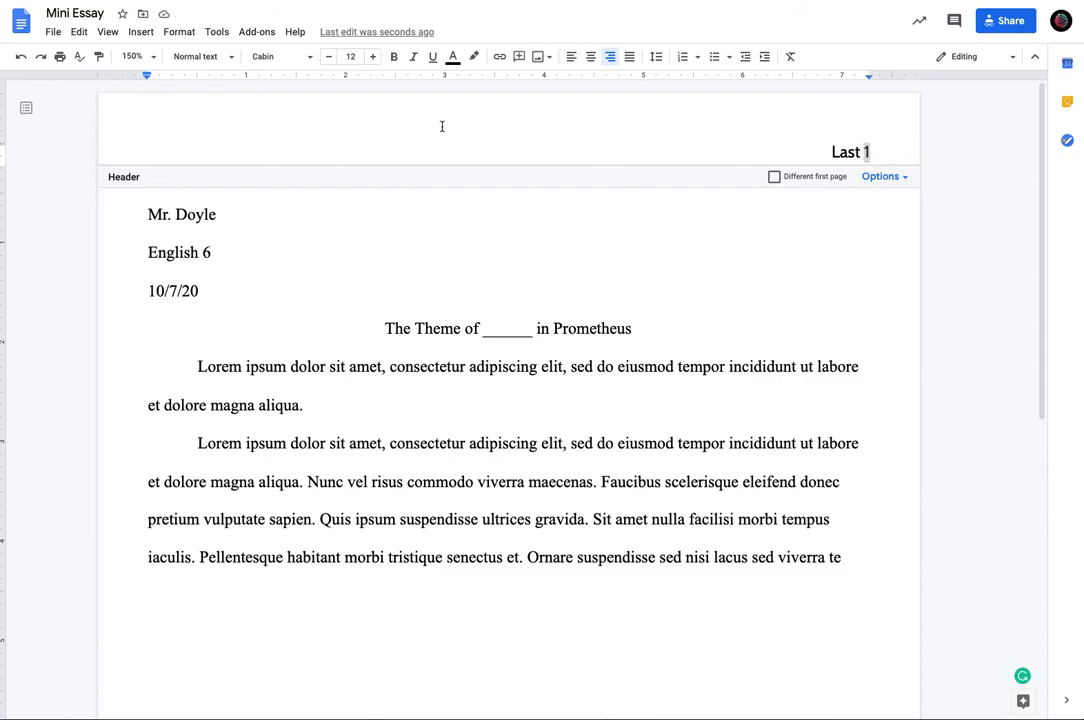
left_click(528, 481)
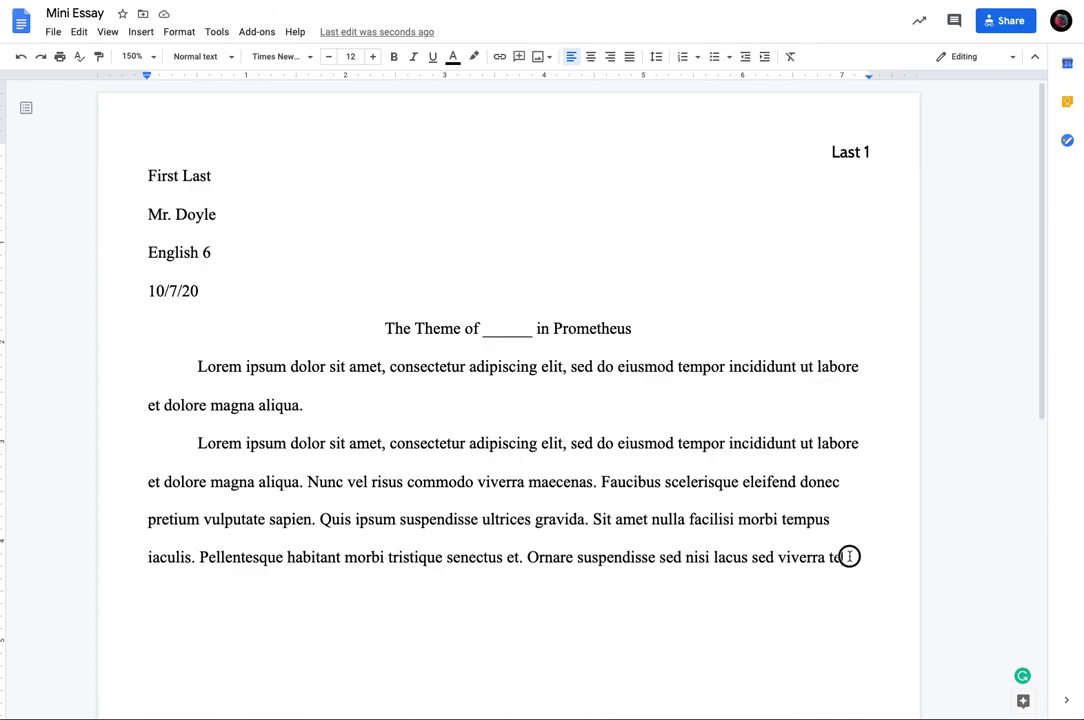
Step: Paste the copied filler text repeatedly at the end of the second body paragraph to extend the essay onto a third page
left_click_drag(849, 559, 181, 457)
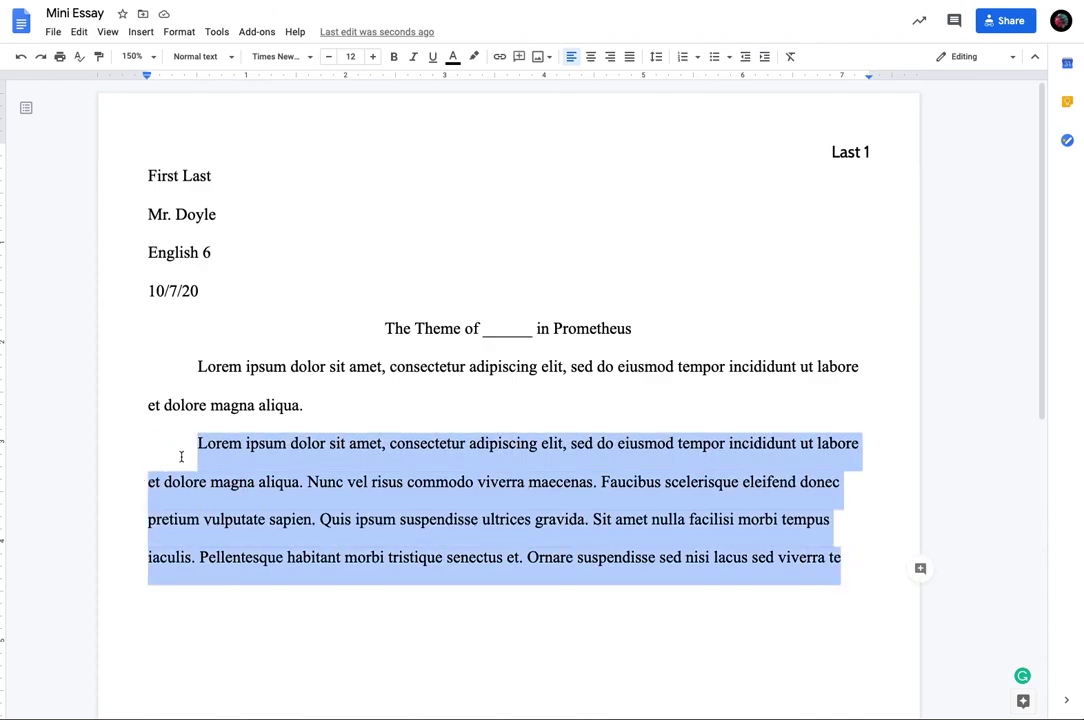
key("Right")
key("ctrl+v")
key("ctrl+v")
key("ctrl+v")
key("ctrl+v")
key("ctrl+v")
key("ctrl+v")
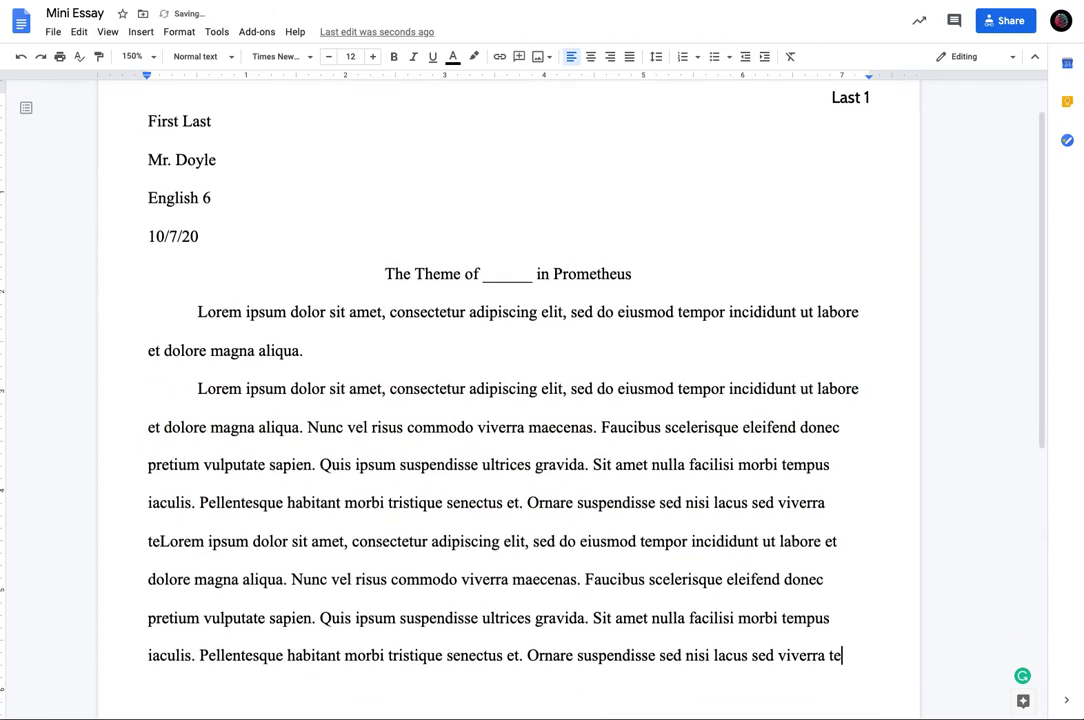
key("ctrl+v")
key("ctrl+v")
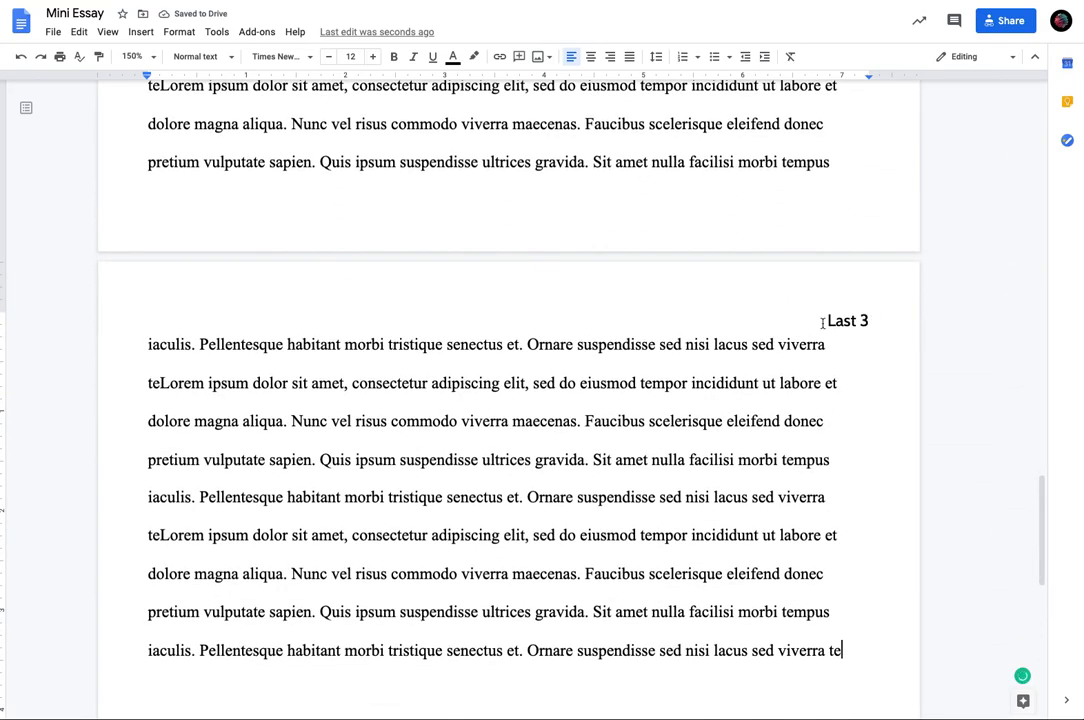
Step: Undo the repeated filler text pastes and the page number insertion in the header
key("ctrl+z")
key("ctrl+z")
key("ctrl+z")
key("ctrl+z")
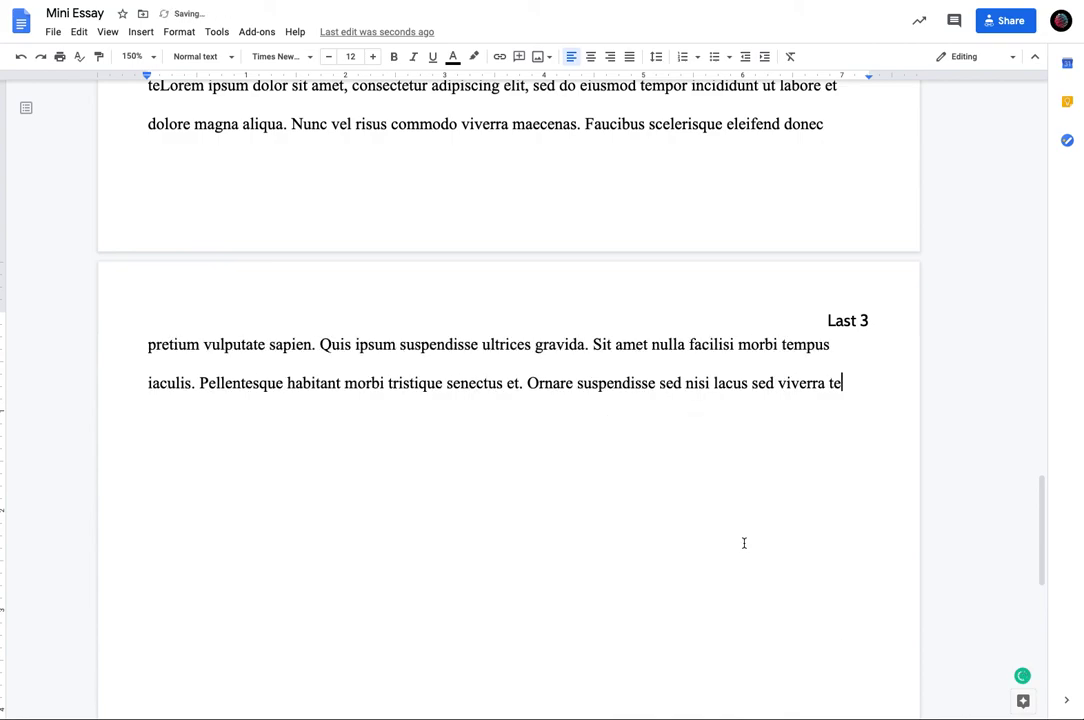
key("ctrl+z")
key("ctrl+z")
key("ctrl+z")
key("ctrl+z")
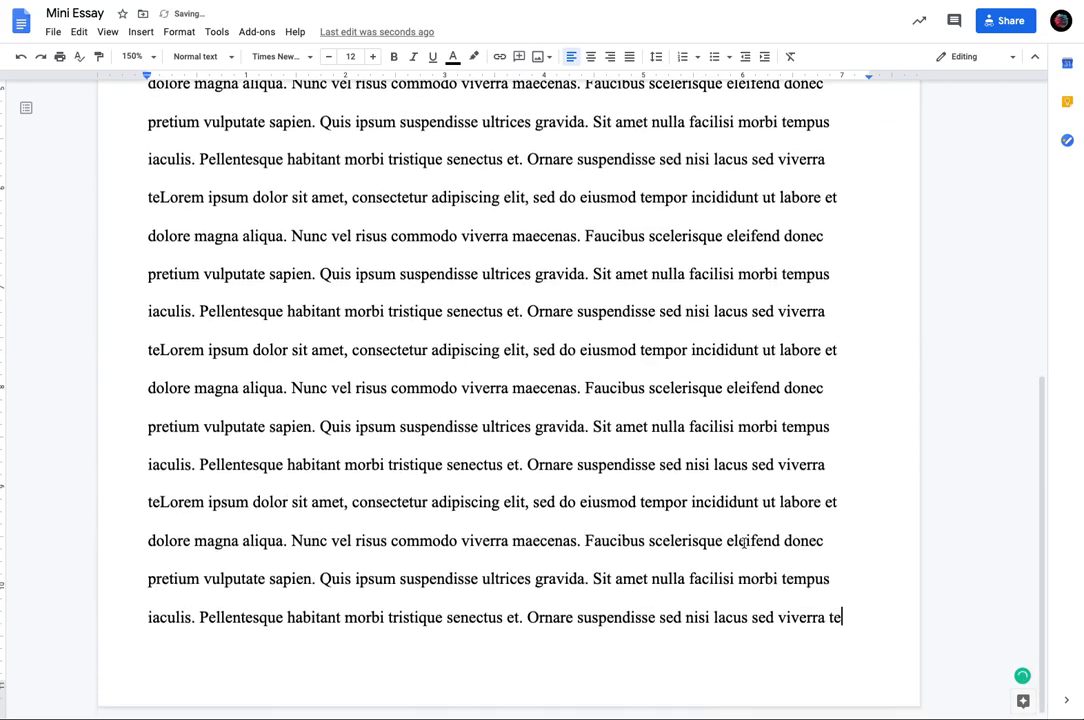
key("ctrl+z")
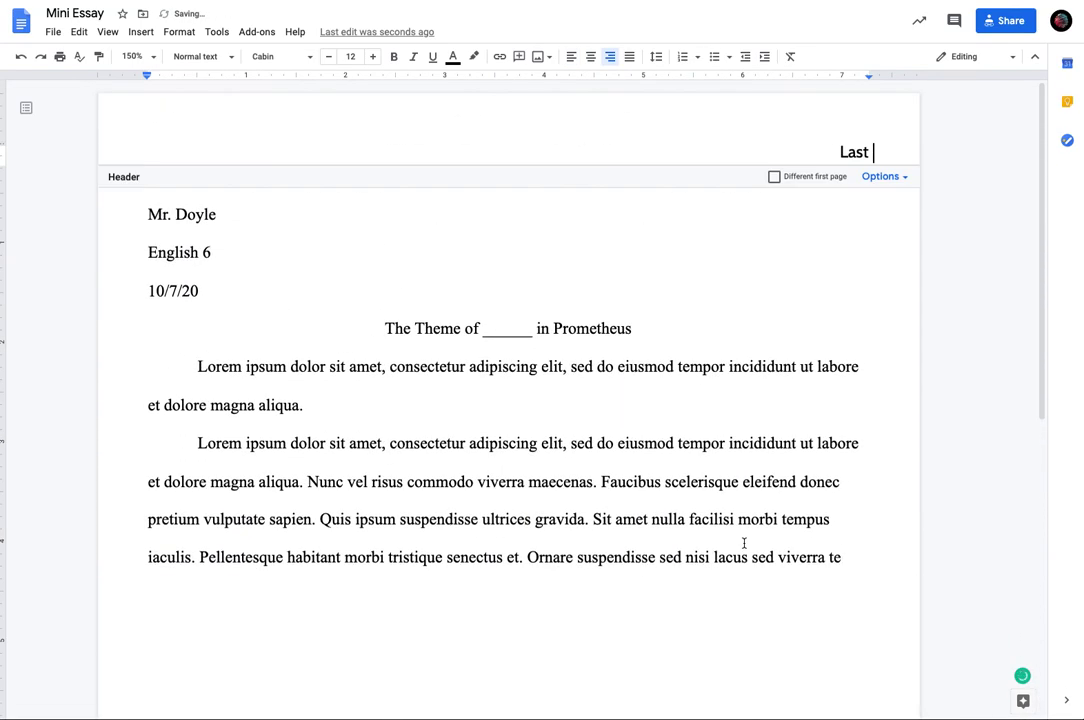